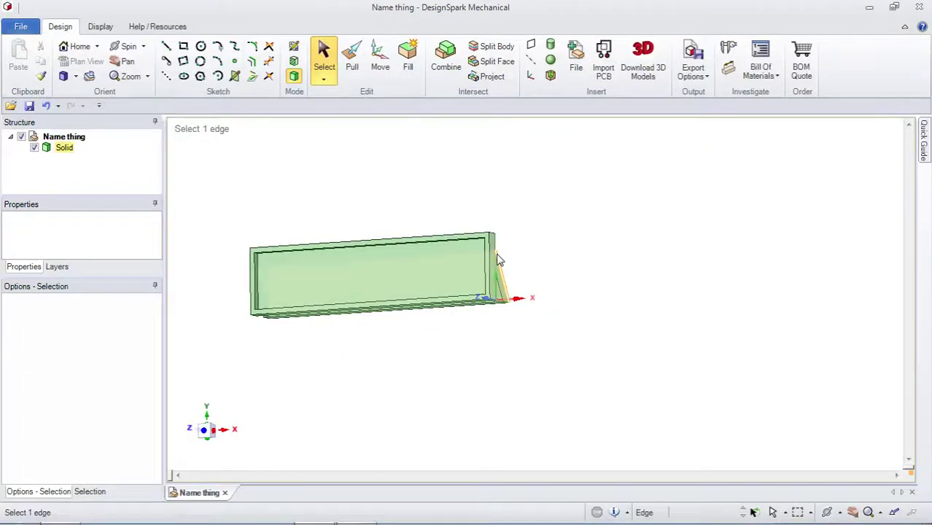
# Step: Orbit the existing nameplate through several angles, then snap to its front view
pyautogui.click(335, 210)
pyautogui.moveTo(335, 210); pyautogui.dragTo(353, 285, button='middle')
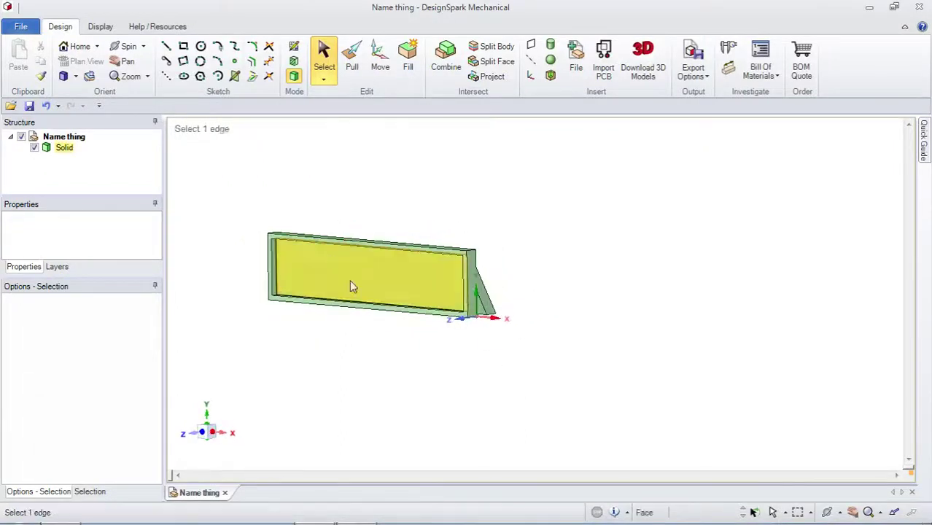
pyautogui.moveTo(356, 339); pyautogui.dragTo(204, 319, button='middle')
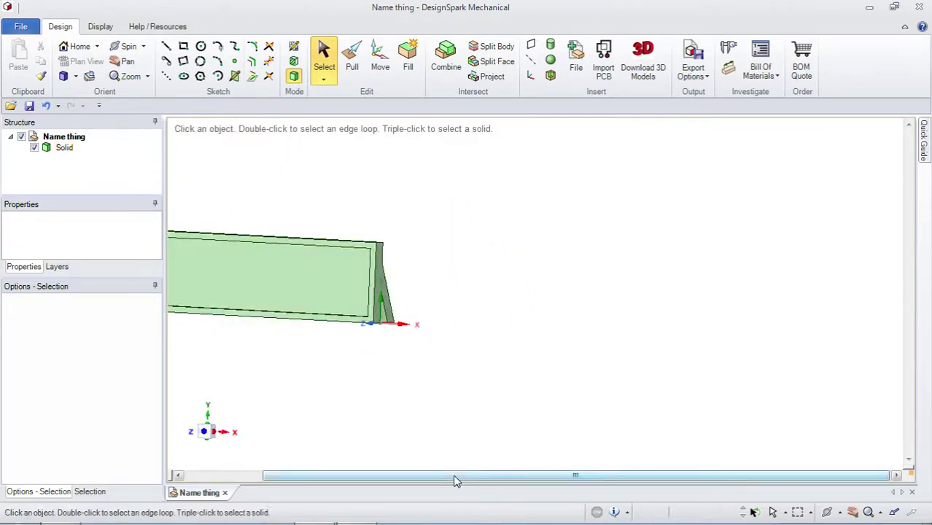
pyautogui.moveTo(459, 481); pyautogui.dragTo(361, 476, button='middle')
pyautogui.moveTo(208, 261); pyautogui.dragTo(344, 349, button='middle')
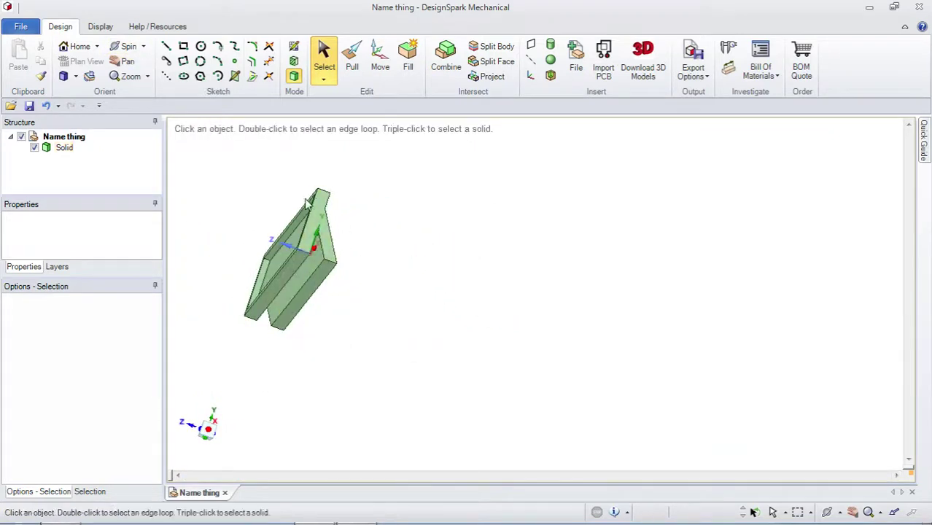
pyautogui.press('v')
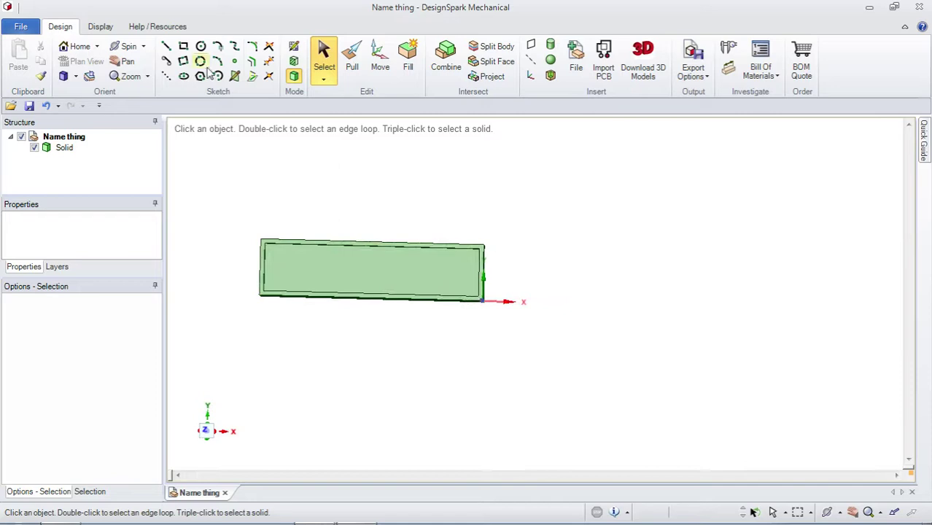
# Step: Start a new blank design document from the File menu
pyautogui.click(18, 28)
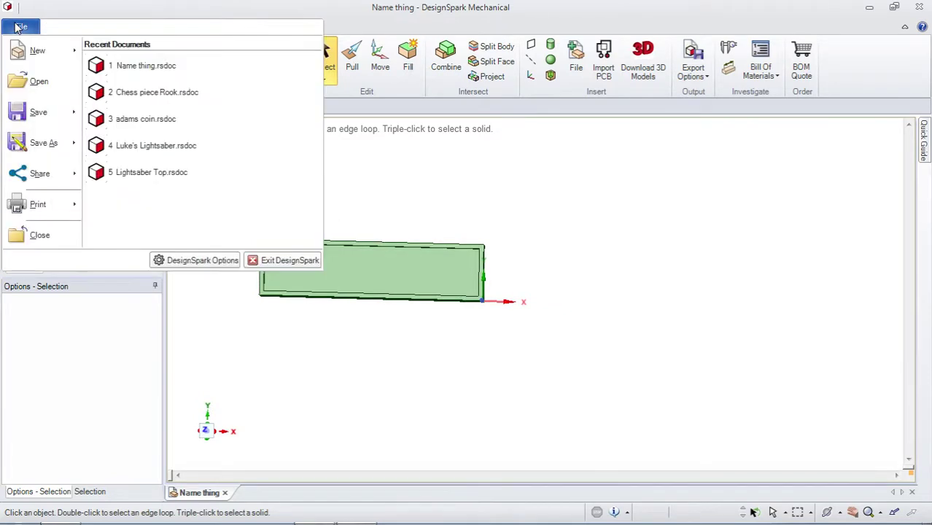
pyautogui.moveTo(35, 48)
pyautogui.click(128, 68)
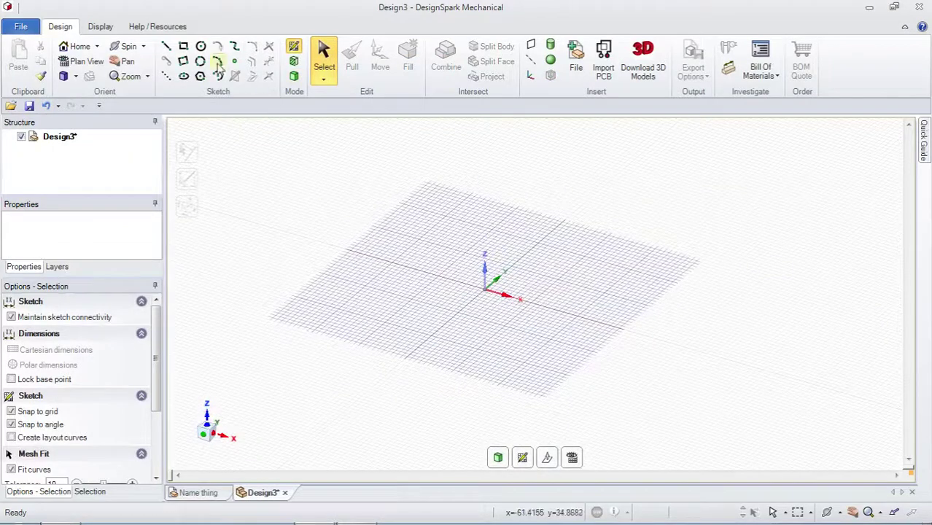
# Step: Sketch an 80 mm by 20 mm rectangle starting at the origin
pyautogui.click(184, 48)
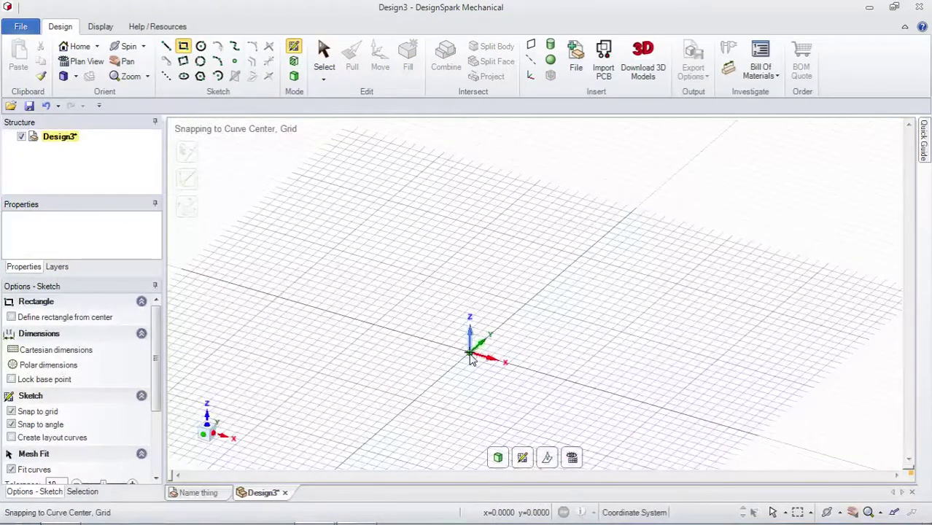
pyautogui.click(467, 359)
pyautogui.scroll(-2, 350, 259)
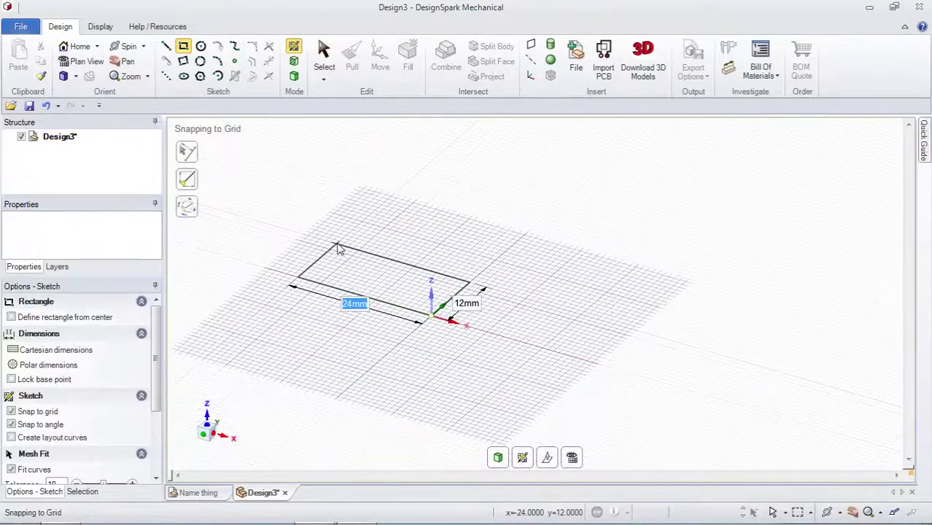
pyautogui.write('80')
pyautogui.press('Tab')
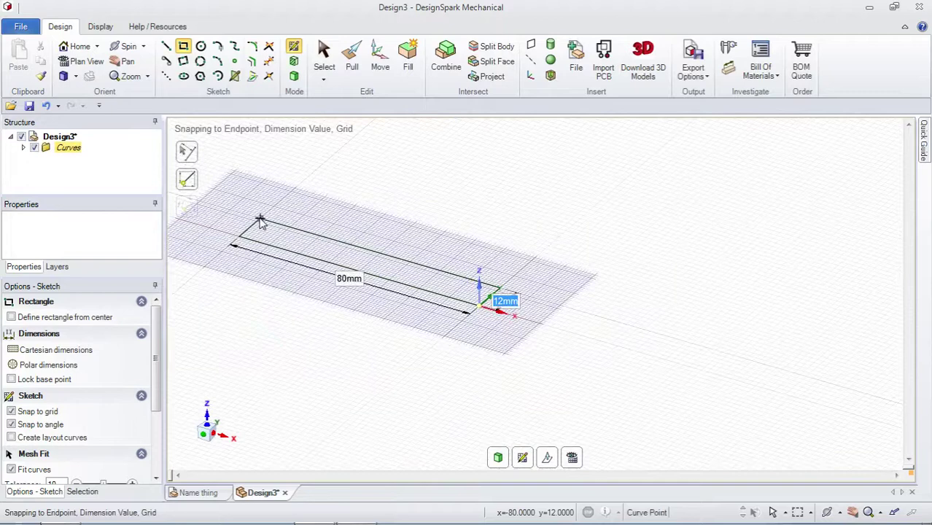
pyautogui.write('20')
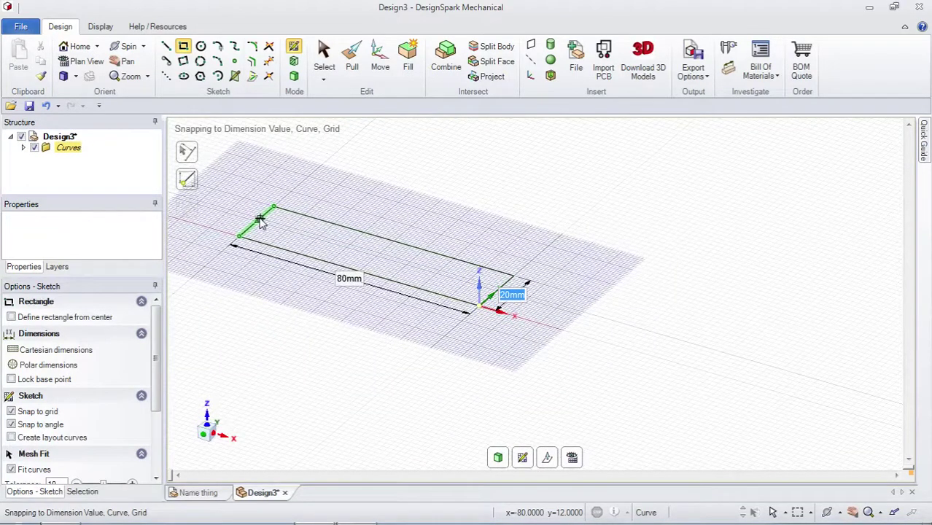
pyautogui.press('Return')
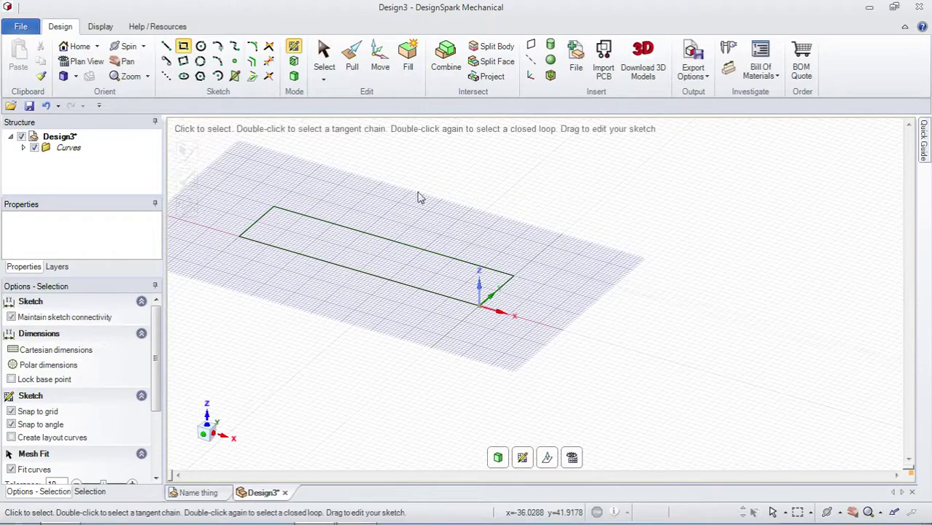
# Step: Pull the rectangle surface up into a 4 mm-thick solid slab
pyautogui.click(293, 75)
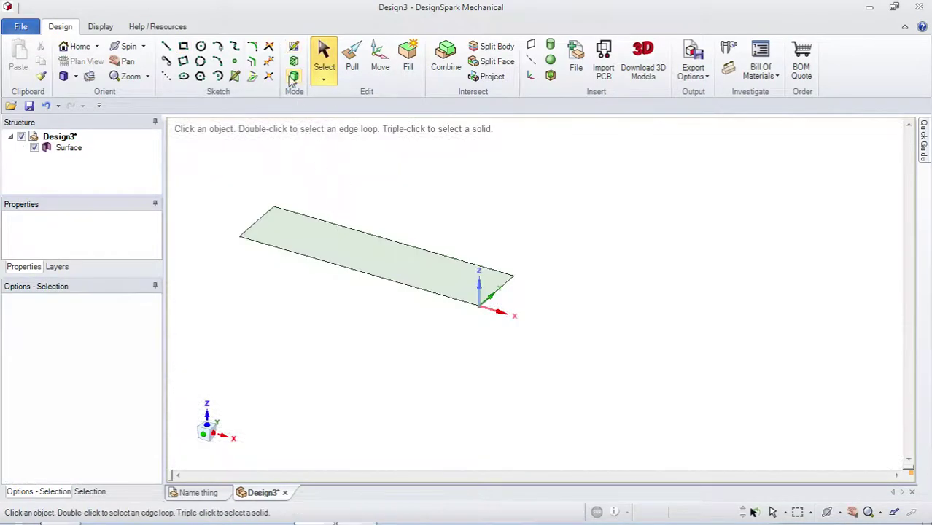
pyautogui.click(389, 250)
pyautogui.scroll(-1, 362, 202)
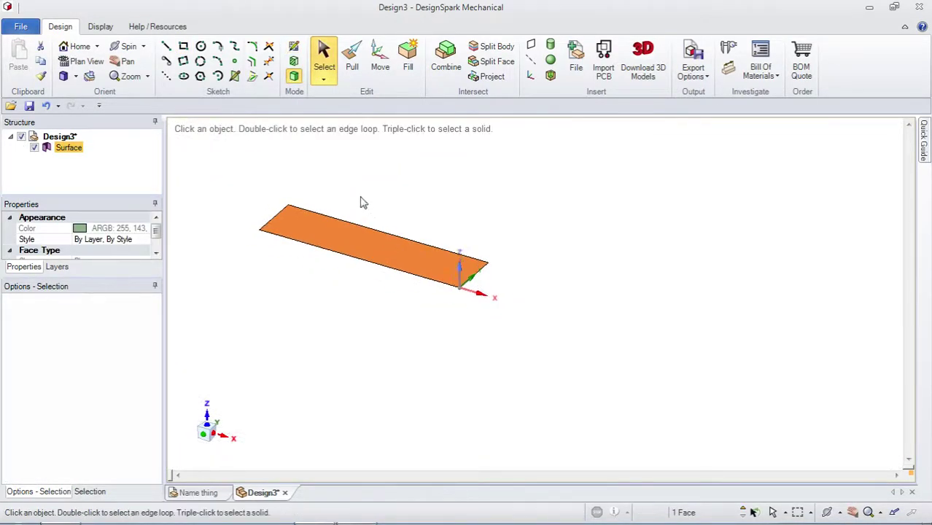
pyautogui.scroll(-2, 354, 73)
pyautogui.scroll(2, 354, 76)
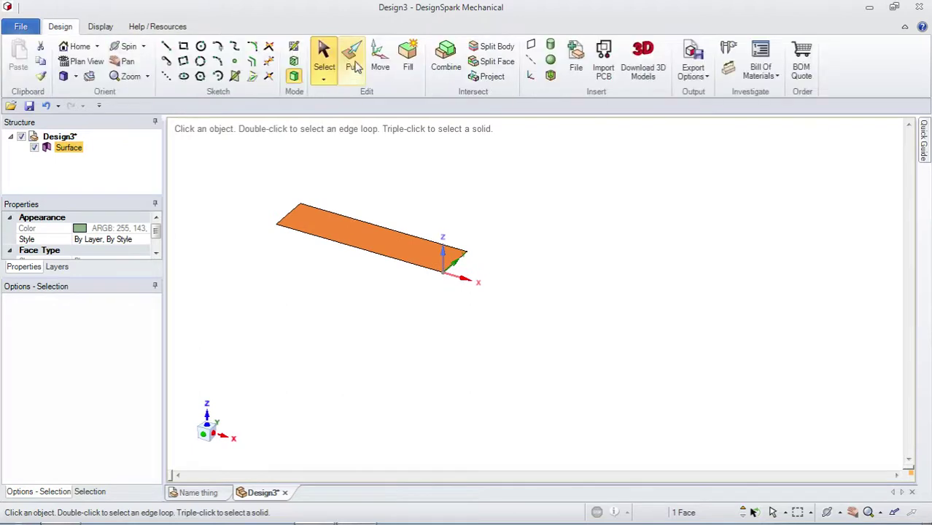
pyautogui.click(353, 62)
pyautogui.scroll(-1, 369, 201)
pyautogui.scroll(3, 370, 211)
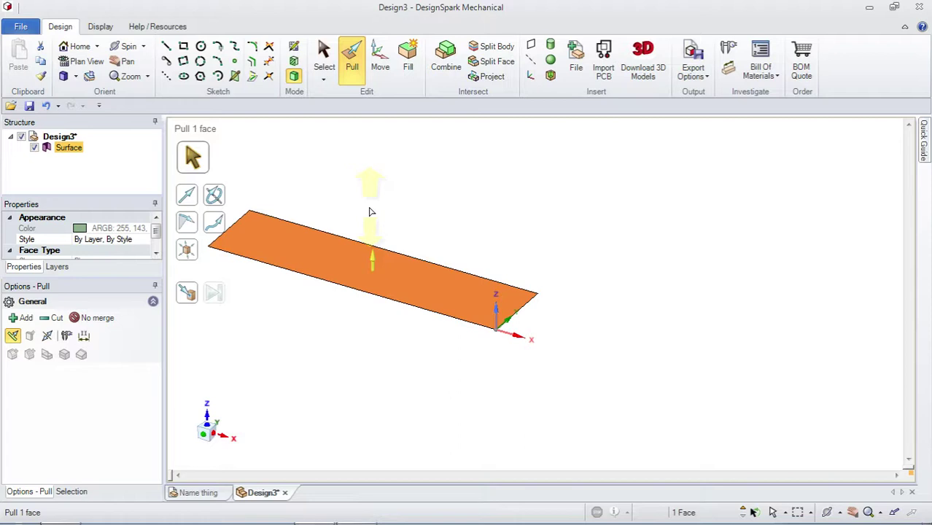
pyautogui.moveTo(369, 211); pyautogui.dragTo(373, 259)
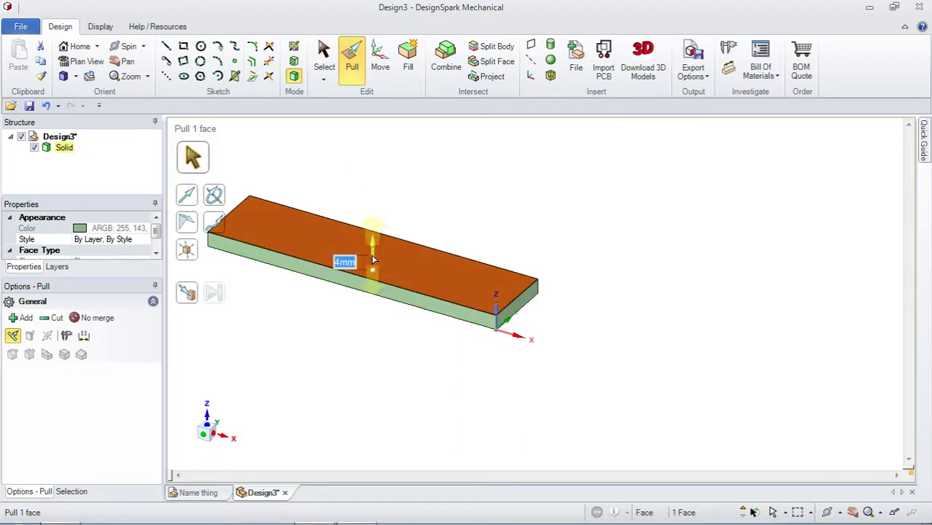
pyautogui.press('Escape')
# Step: Orbit to view the slab from above and select its top face
pyautogui.moveTo(391, 266); pyautogui.dragTo(437, 240, button='middle')
pyautogui.click(447, 223)
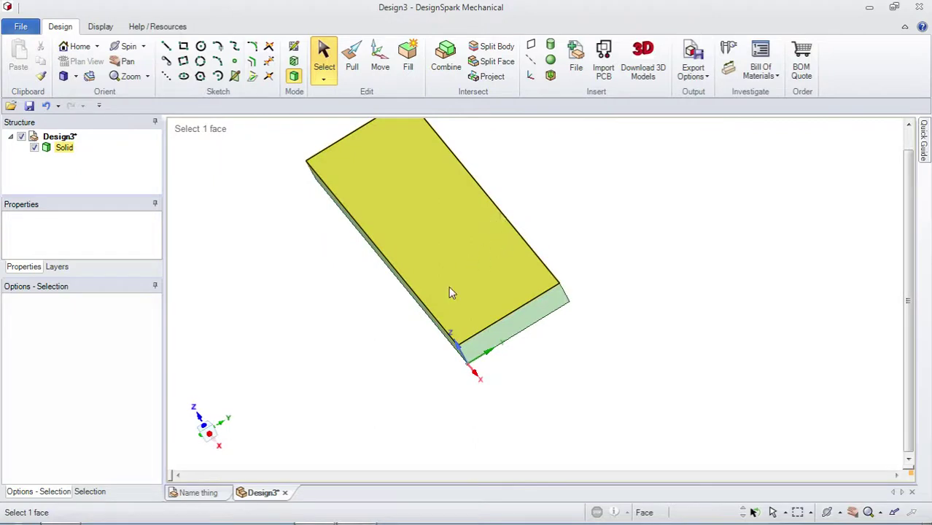
pyautogui.click(540, 235)
pyautogui.click(450, 219)
pyautogui.moveTo(449, 219); pyautogui.dragTo(383, 285, button='middle')
pyautogui.click(360, 284)
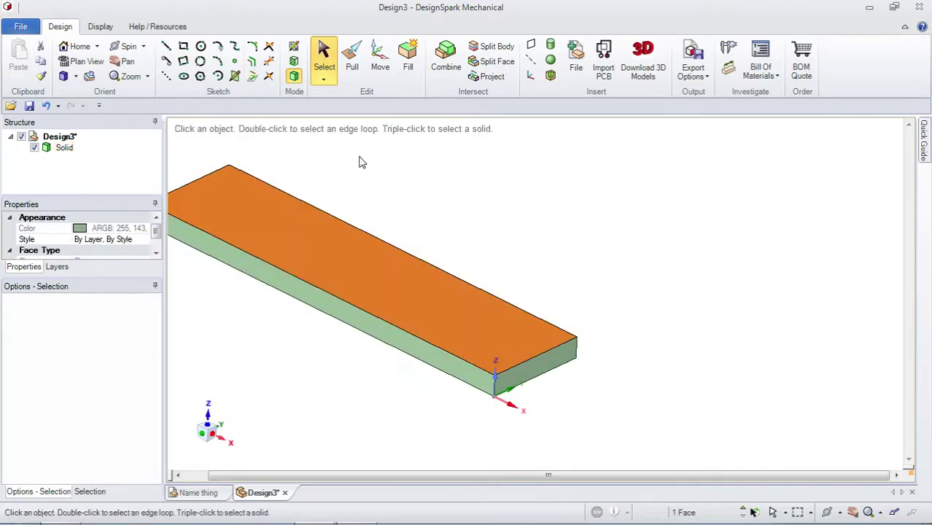
# Step: Start a sketch on the slab's top face and look straight down at it
pyautogui.click(294, 48)
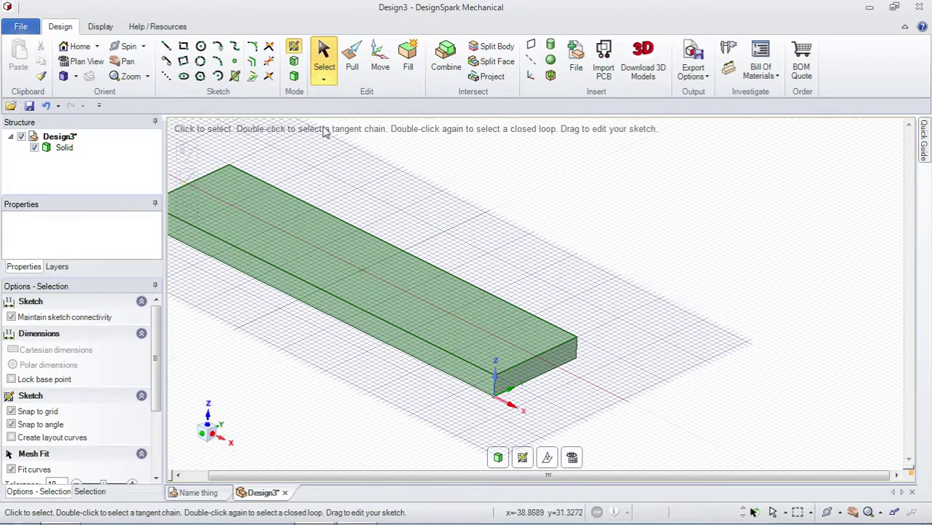
pyautogui.click(294, 76)
pyautogui.click(282, 215)
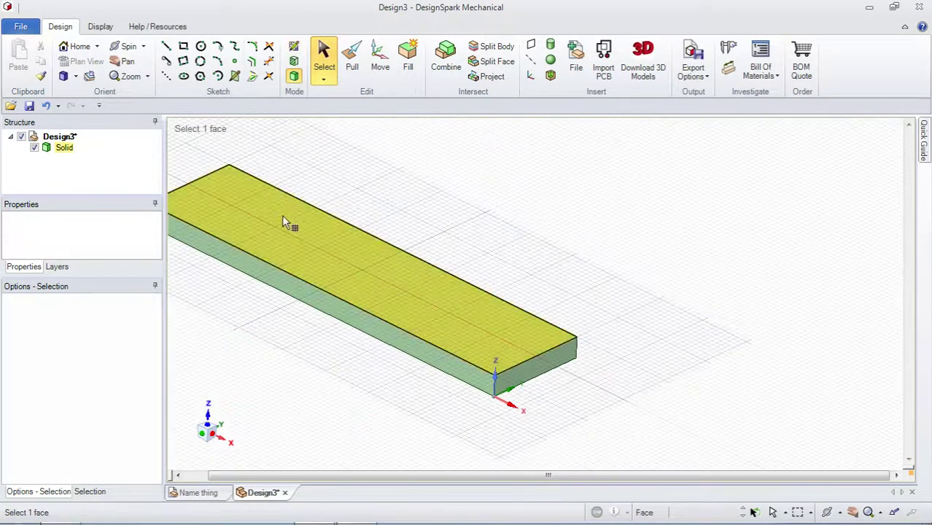
pyautogui.press('k')
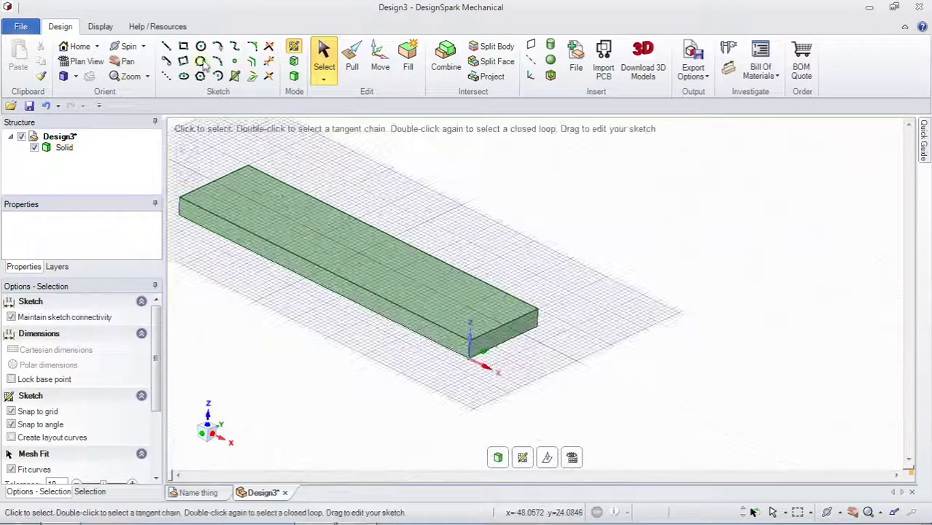
pyautogui.click(82, 61)
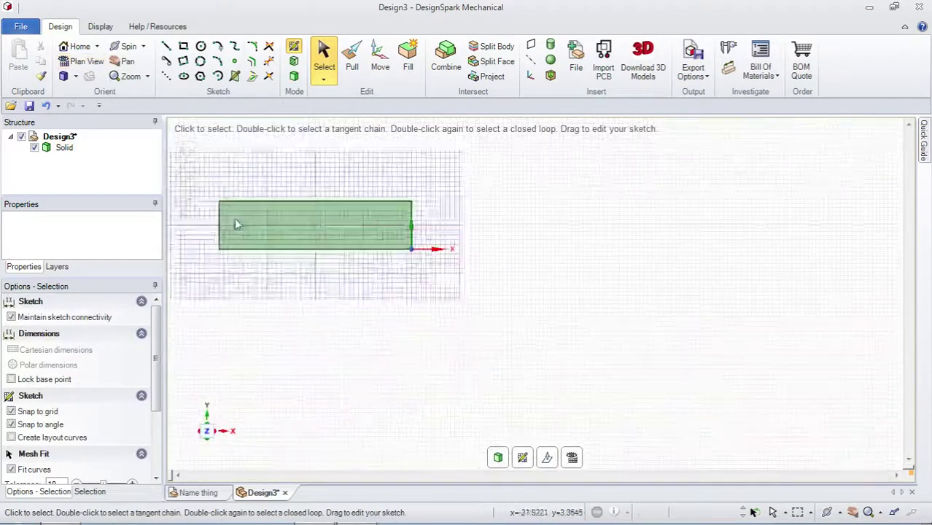
# Step: Offset the face outline to create a closed rectangular loop just inside the edges
pyautogui.click(252, 62)
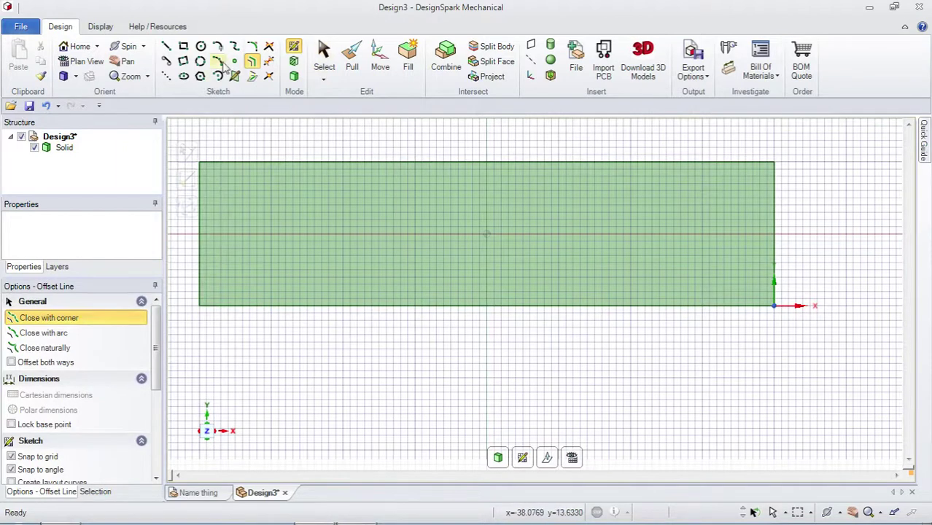
pyautogui.click(202, 190)
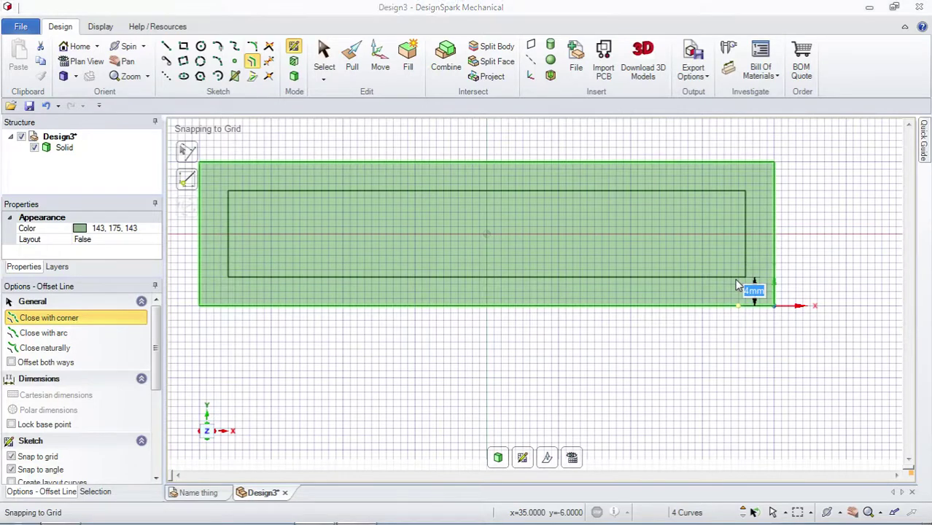
pyautogui.click(740, 299)
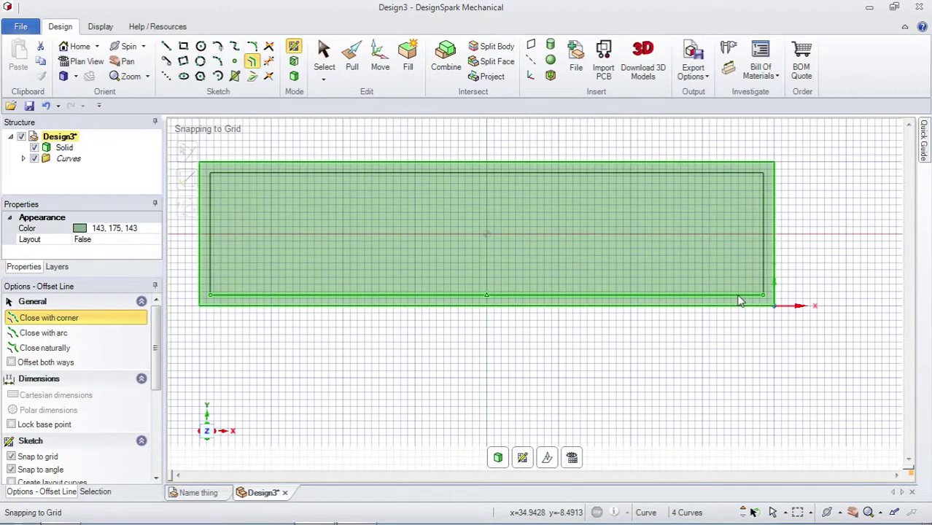
pyautogui.press('s')
pyautogui.scroll(-2, 642, 255)
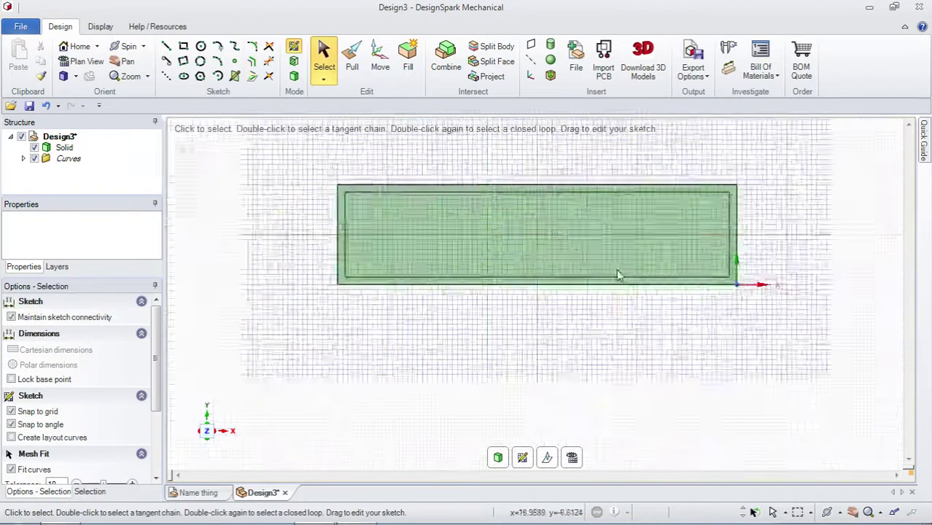
# Step: Sink the inset top face 2 mm into the plate, leaving a raised rim
pyautogui.moveTo(615, 275); pyautogui.dragTo(510, 182, button='middle')
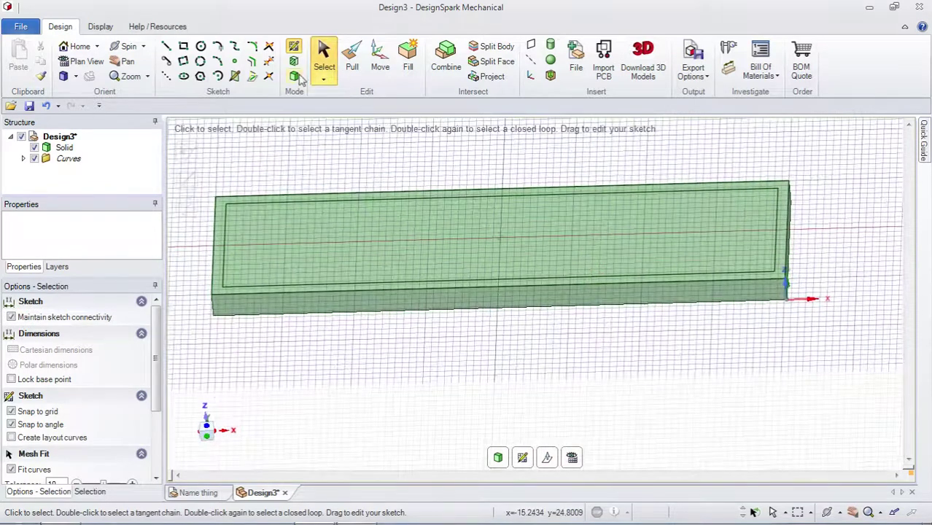
pyautogui.click(294, 77)
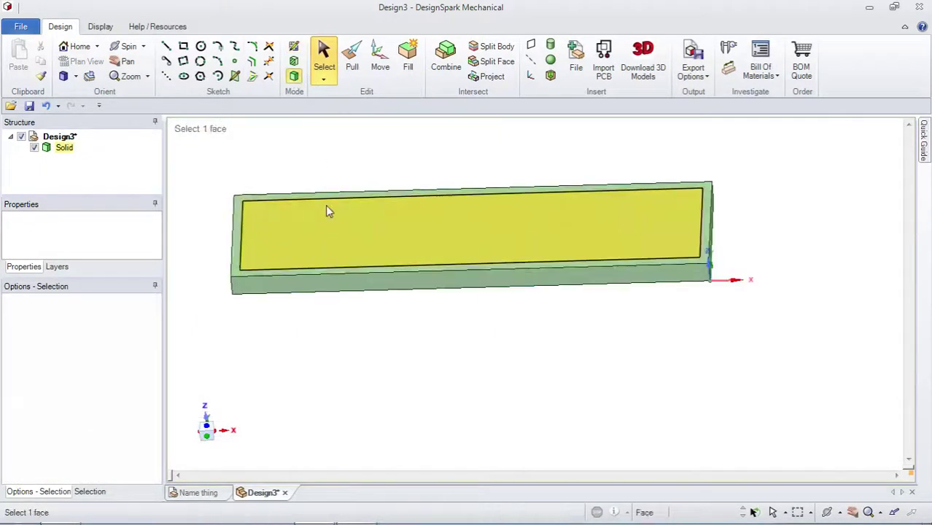
pyautogui.click(302, 222)
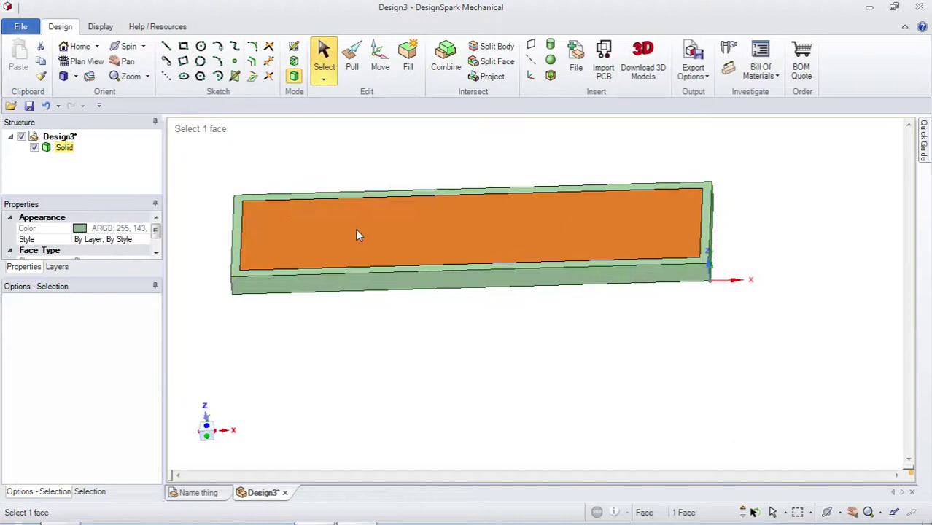
pyautogui.click(352, 59)
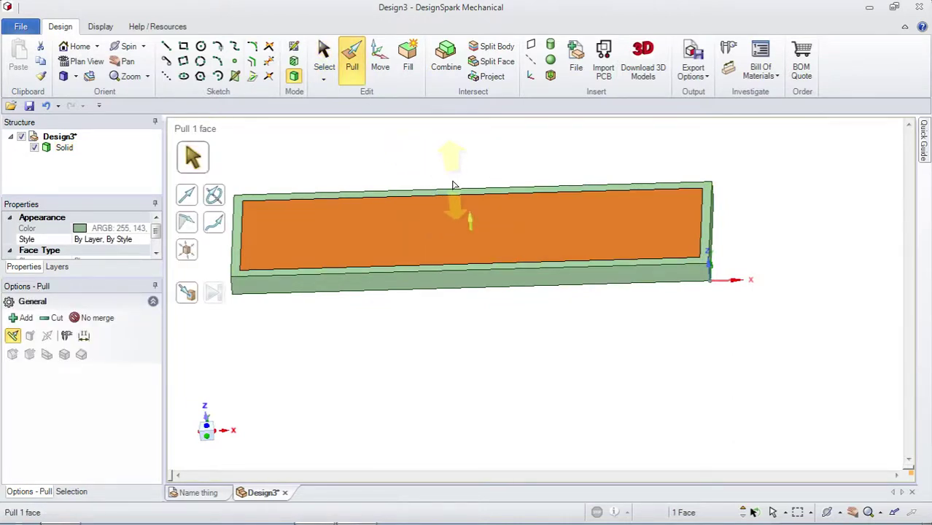
pyautogui.moveTo(452, 185); pyautogui.dragTo(472, 240)
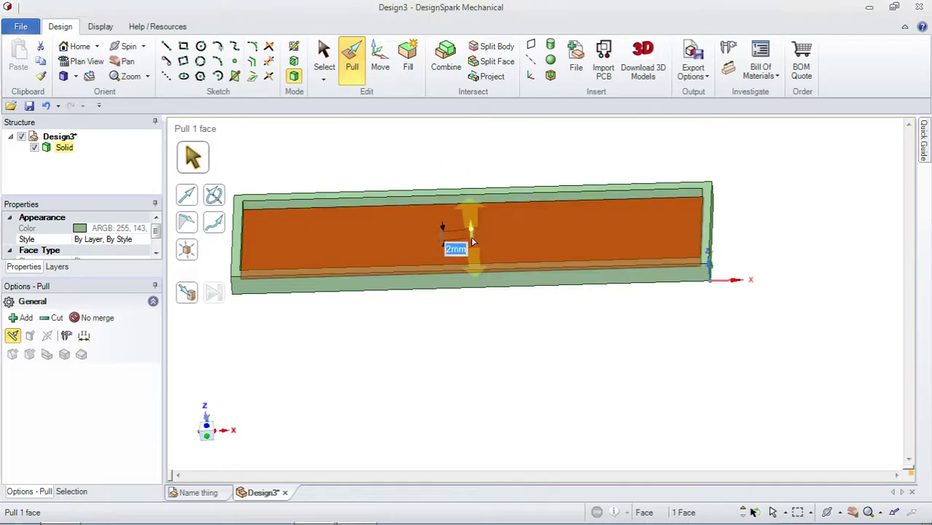
pyautogui.scroll(3, 447, 241)
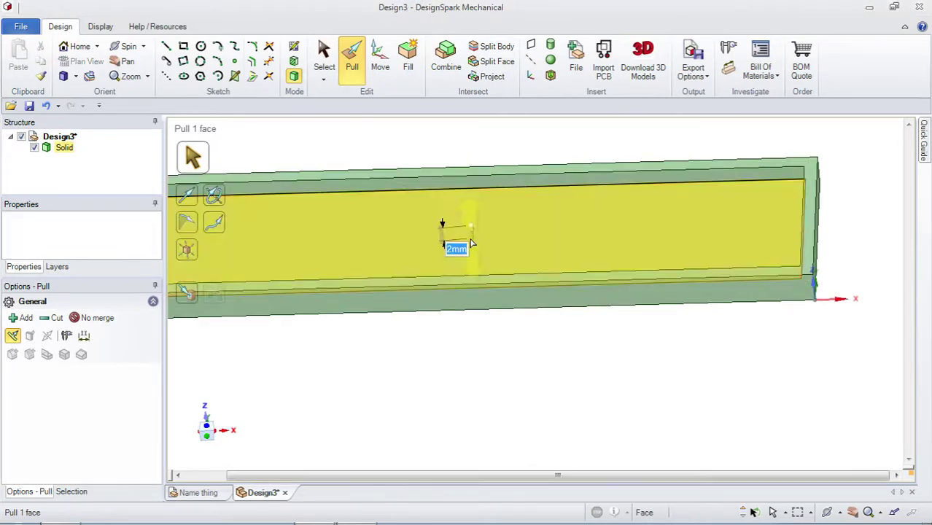
pyautogui.press('s')
# Step: Orbit the tray to isometric and edge-on views to inspect the recess
pyautogui.moveTo(441, 244); pyautogui.dragTo(296, 243, button='middle')
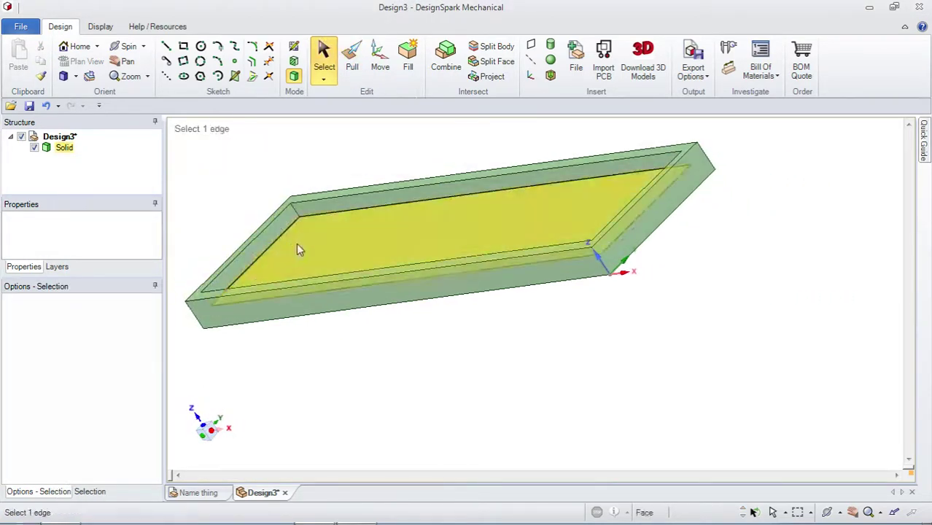
pyautogui.moveTo(412, 238); pyautogui.dragTo(641, 208, button='middle')
pyautogui.scroll(2, 639, 219)
pyautogui.scroll(-4, 379, 255)
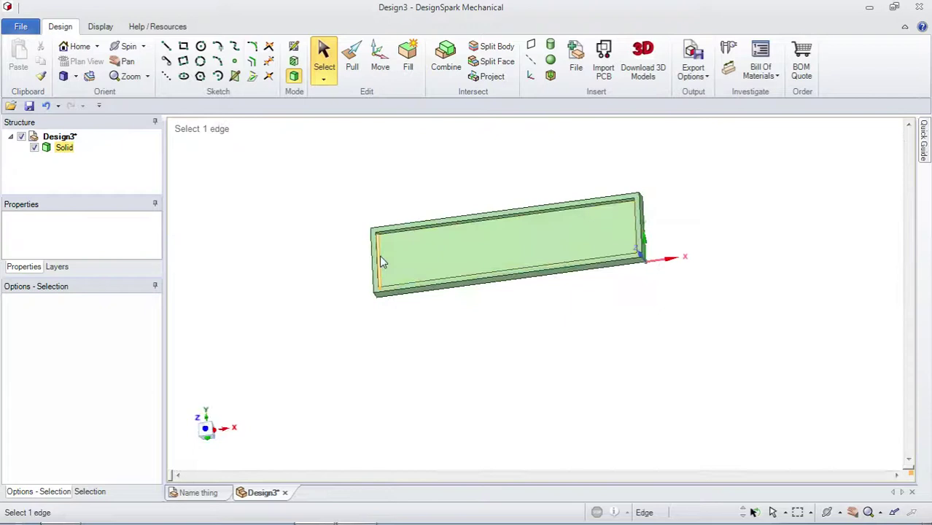
# Step: Orbit the tray to a tilted view and select the recessed panel face
pyautogui.scroll(3, 379, 255)
pyautogui.scroll(-3, 319, 295)
pyautogui.moveTo(319, 295); pyautogui.dragTo(250, 315, button='middle')
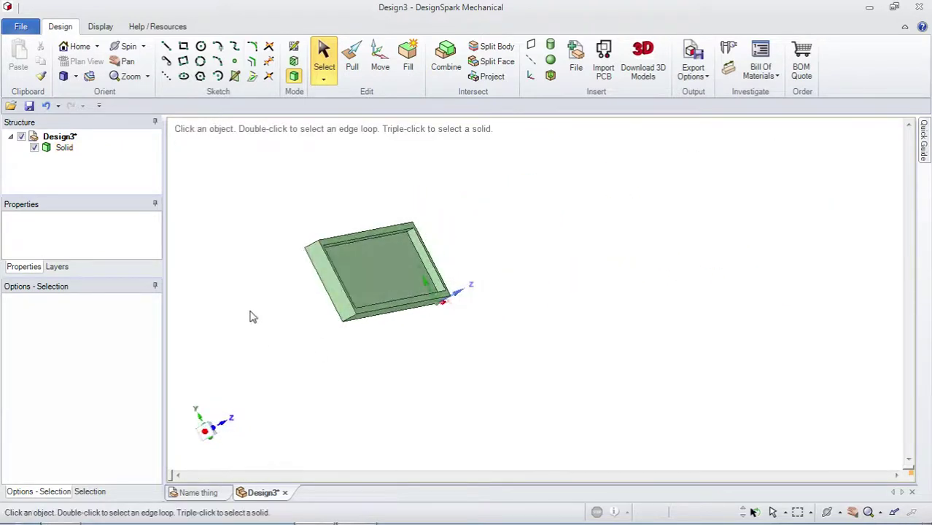
pyautogui.click(550, 187)
pyautogui.moveTo(549, 187); pyautogui.dragTo(284, 199, button='middle')
pyautogui.click(322, 303)
pyautogui.click(284, 199)
pyautogui.scroll(3, 326, 308)
pyautogui.click(326, 309)
pyautogui.scroll(2, 316, 312)
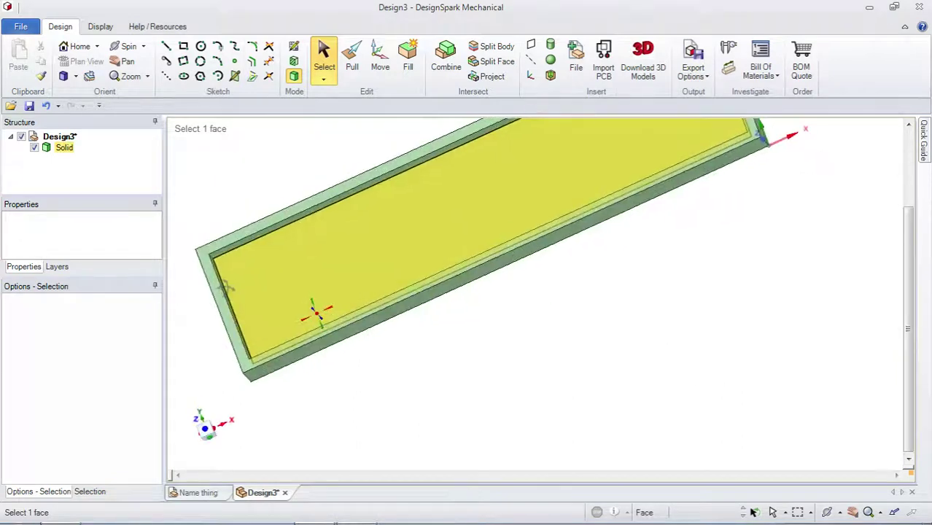
pyautogui.click(229, 169)
pyautogui.click(324, 258)
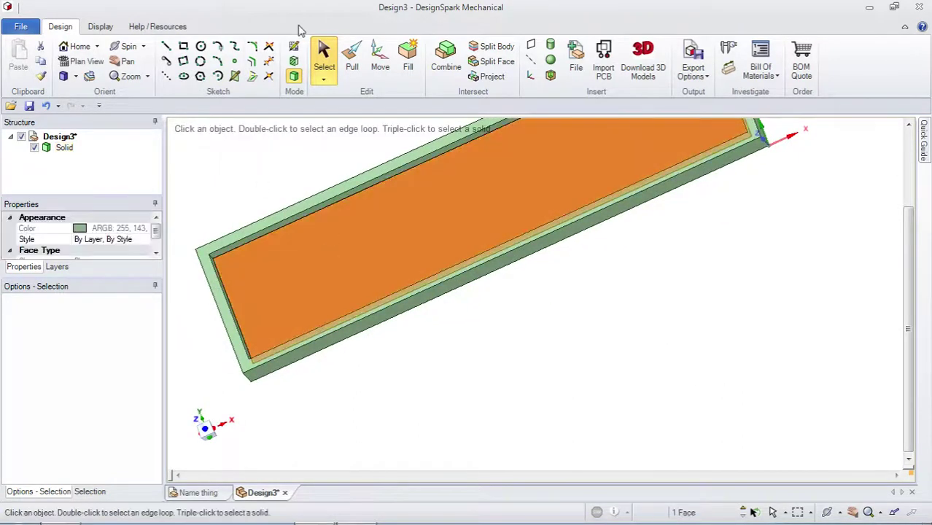
# Step: Sketch a 4 mm-diameter circle near the left end of the recessed panel
pyautogui.click(294, 45)
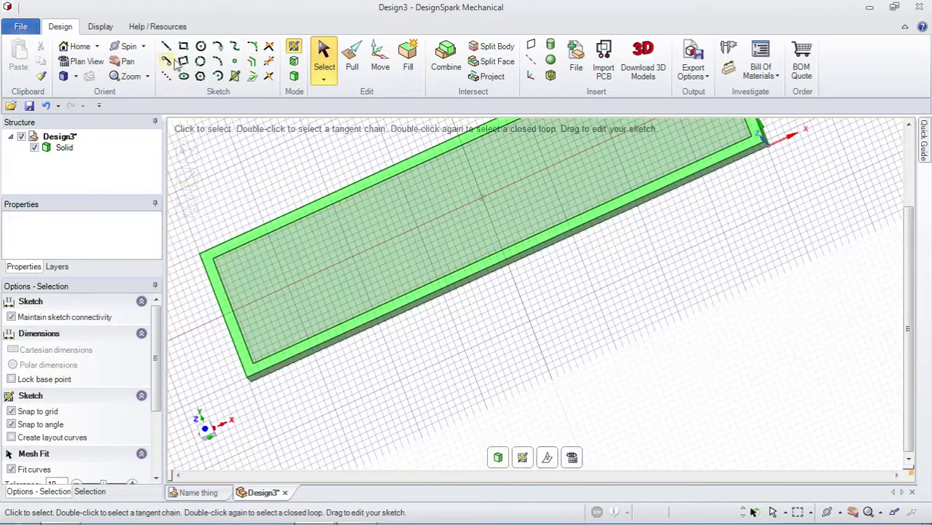
pyautogui.click(201, 46)
pyautogui.scroll(2, 233, 305)
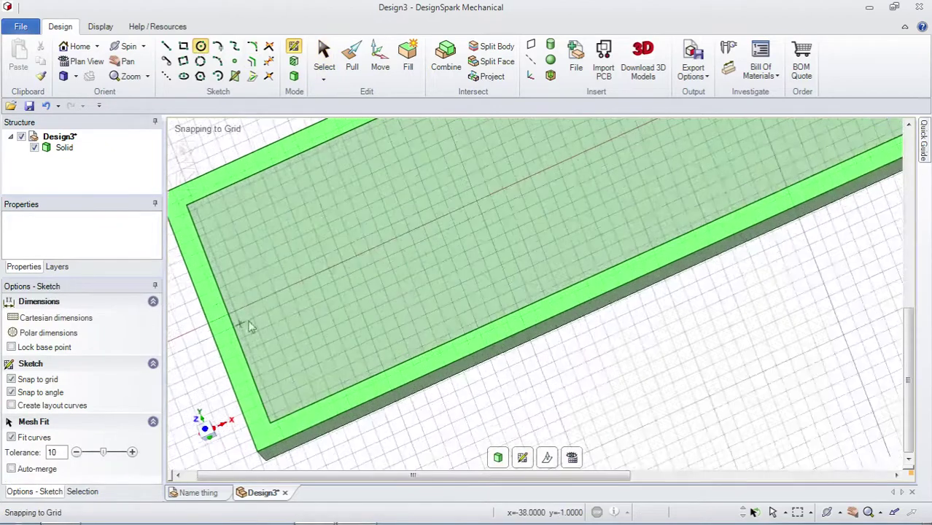
pyautogui.click(261, 299)
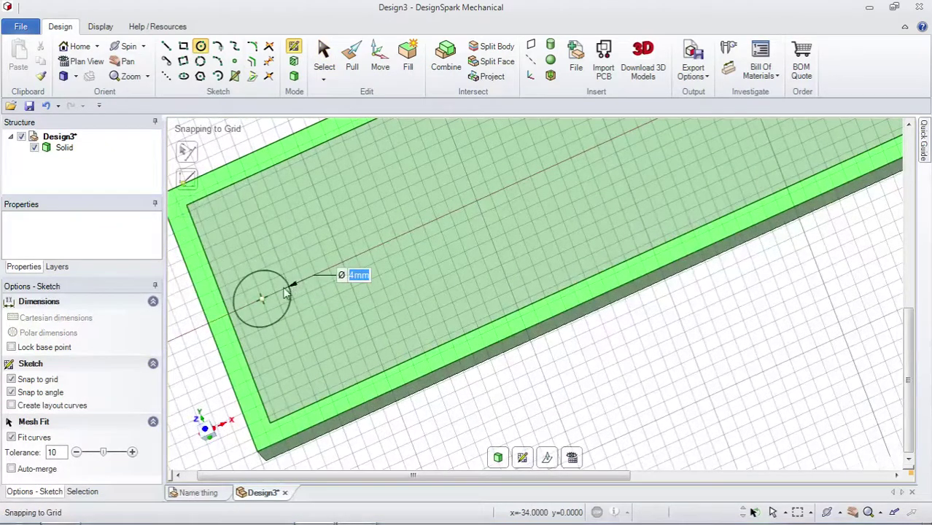
pyautogui.click(289, 289)
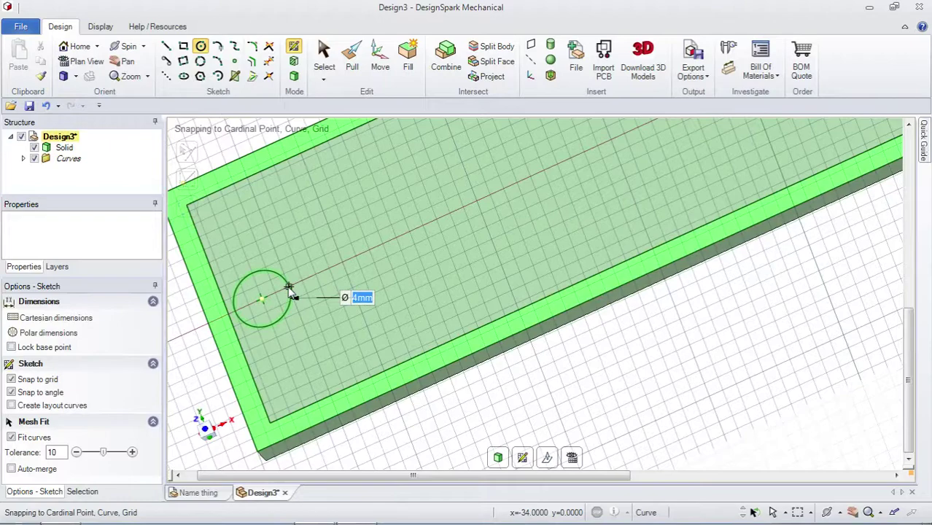
# Step: Pull the 4 mm circle face down through the plate with Cut enabled to make a hole
pyautogui.press('Escape')
pyautogui.click(294, 76)
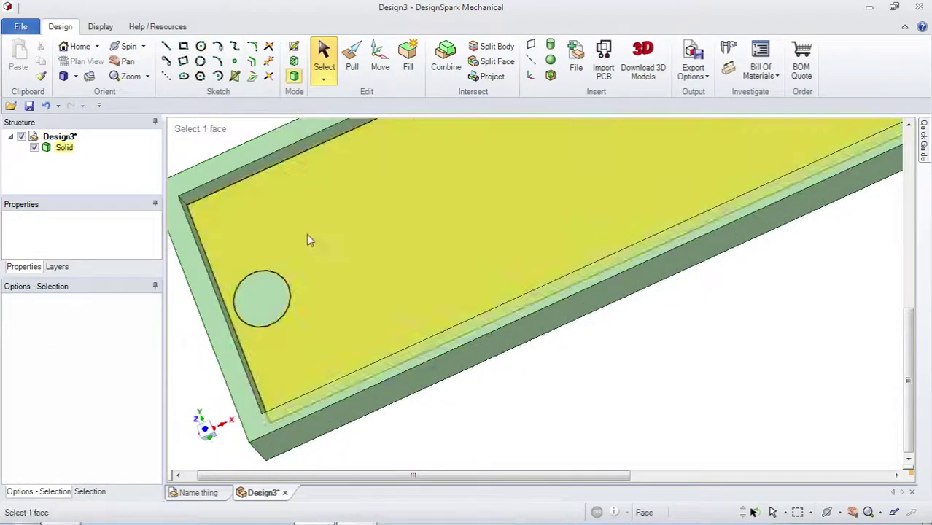
pyautogui.click(260, 295)
pyautogui.click(346, 61)
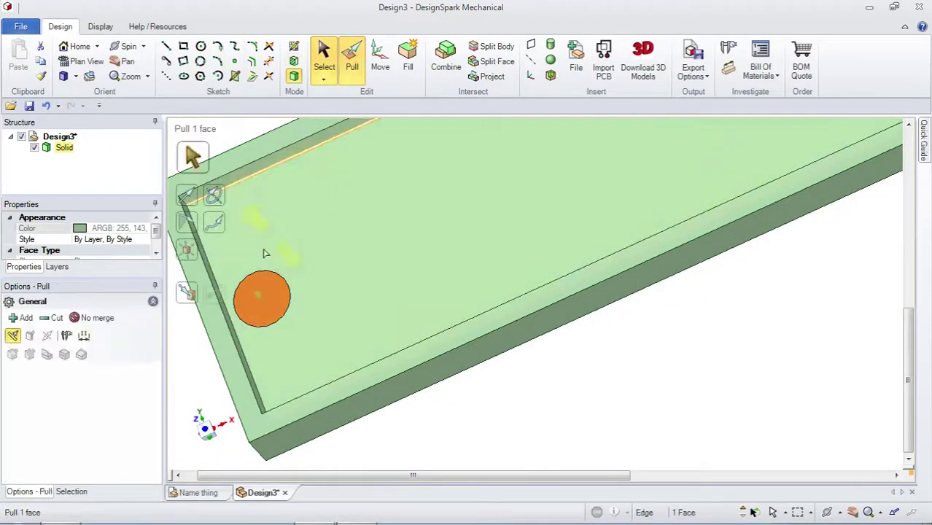
pyautogui.click(57, 319)
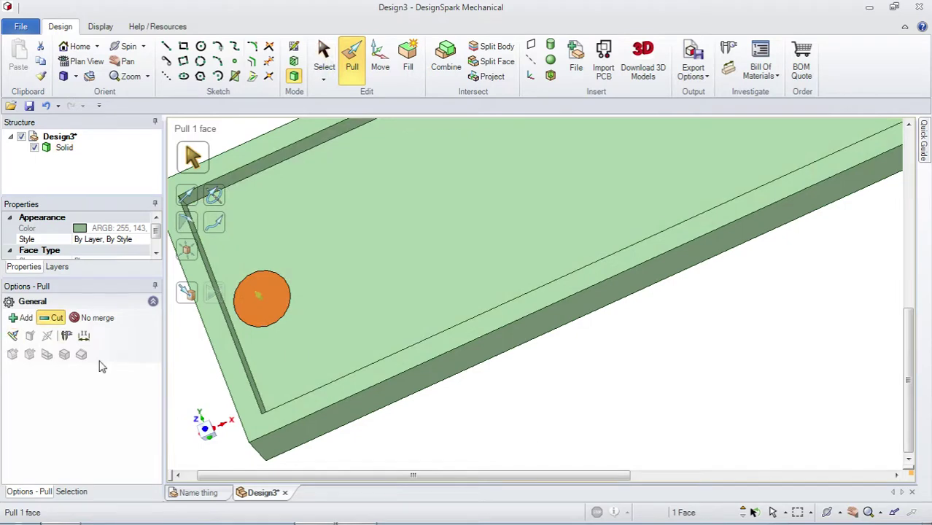
pyautogui.scroll(-5, 195, 363)
pyautogui.moveTo(353, 322); pyautogui.dragTo(403, 158, button='middle')
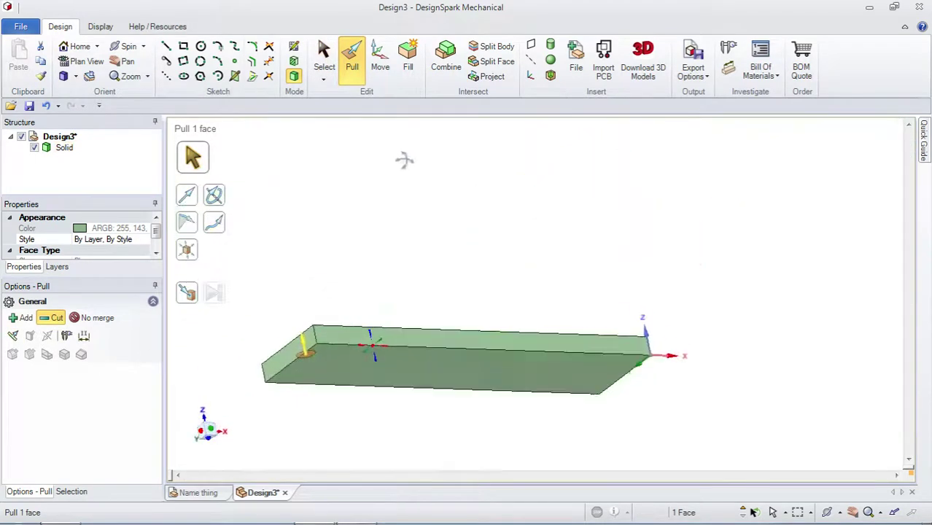
pyautogui.moveTo(589, 215); pyautogui.dragTo(588, 252)
pyautogui.press('s')
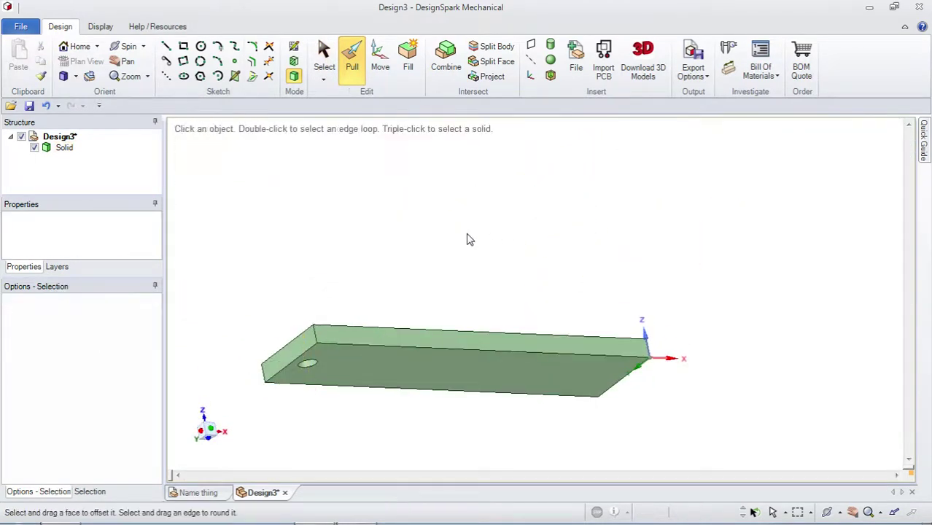
pyautogui.moveTo(468, 239); pyautogui.dragTo(515, 365, button='middle')
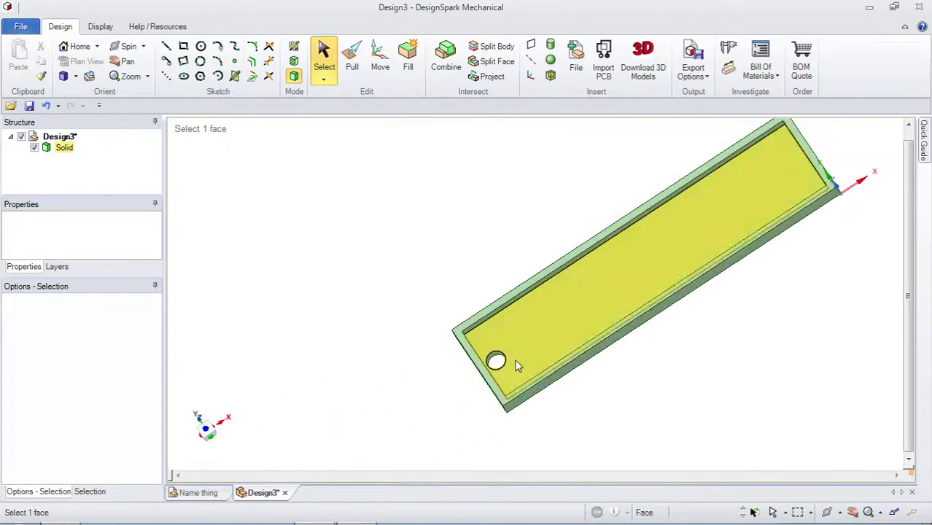
# Step: Start a sketch on the recessed panel face in plan view
pyautogui.click(711, 223)
pyautogui.click(294, 46)
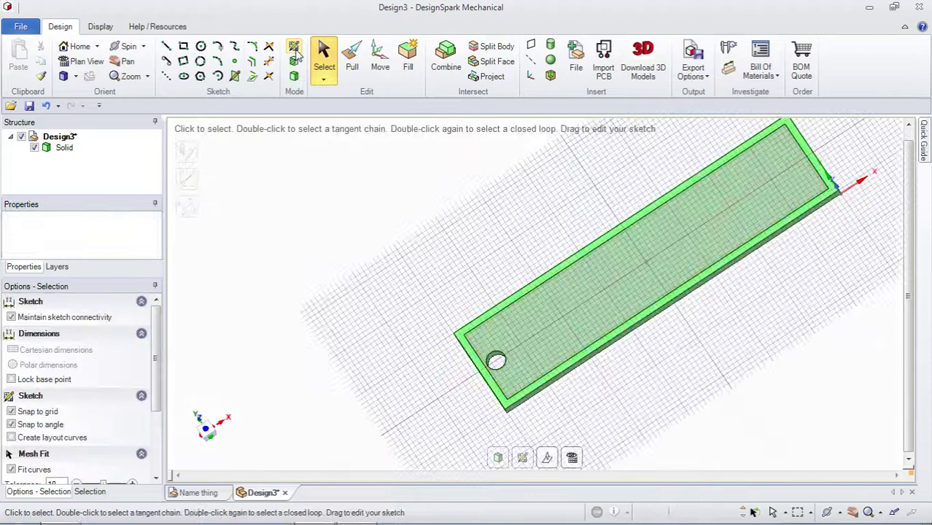
pyautogui.click(86, 63)
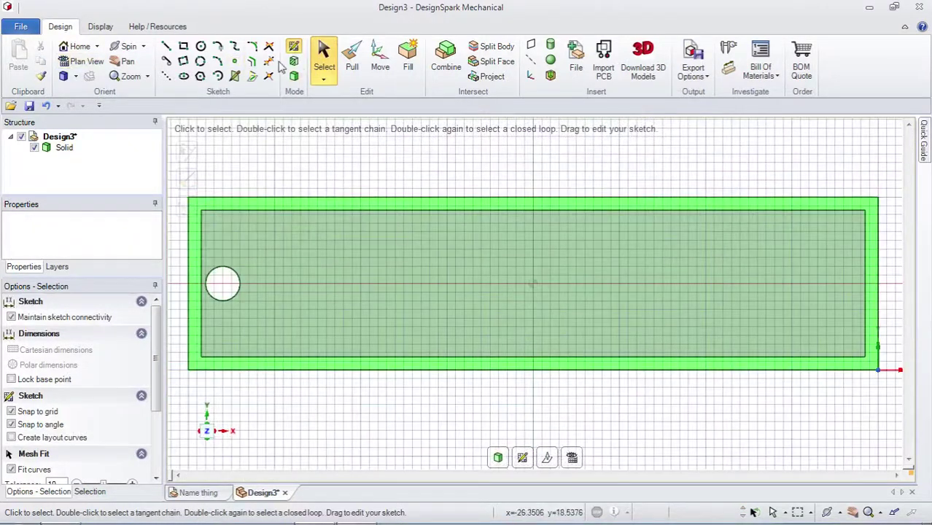
pyautogui.click(165, 45)
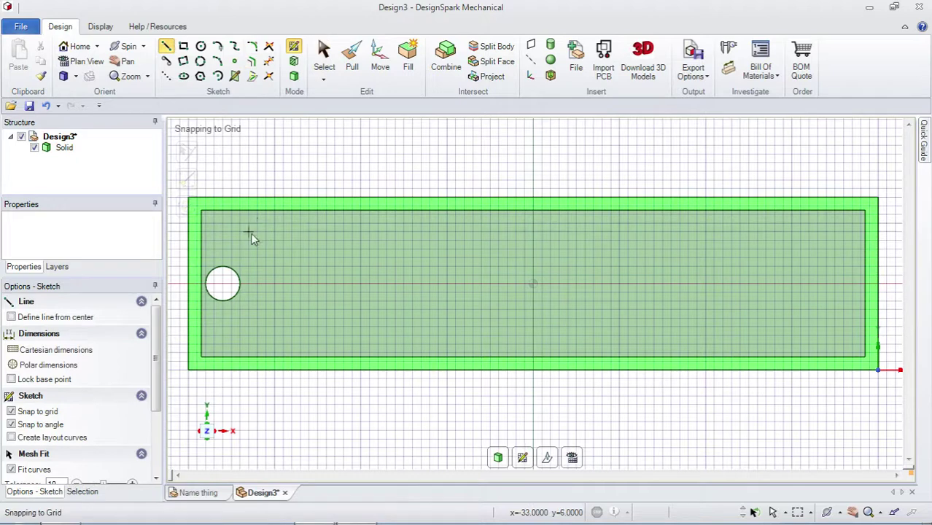
# Step: Draw a closed T-shaped outline of line segments on the recessed panel
pyautogui.click(256, 232)
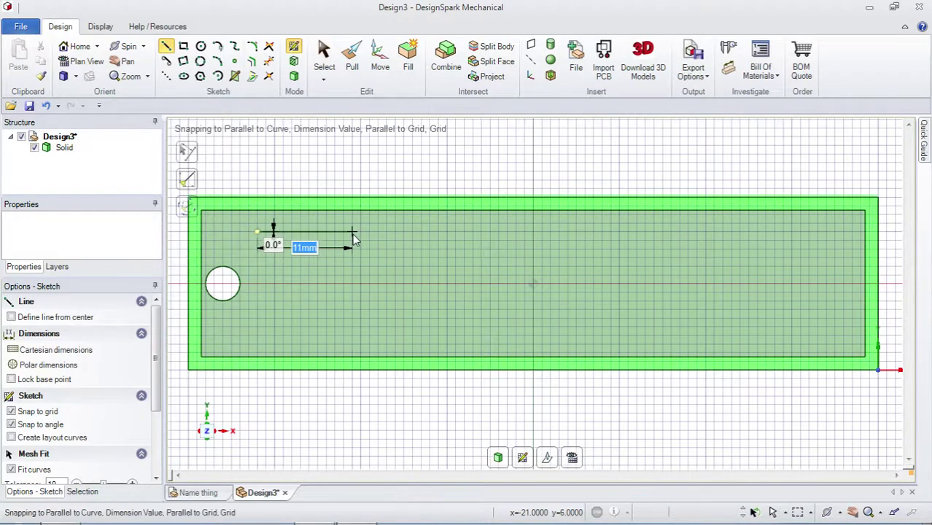
pyautogui.click(352, 232)
pyautogui.click(352, 257)
pyautogui.click(318, 258)
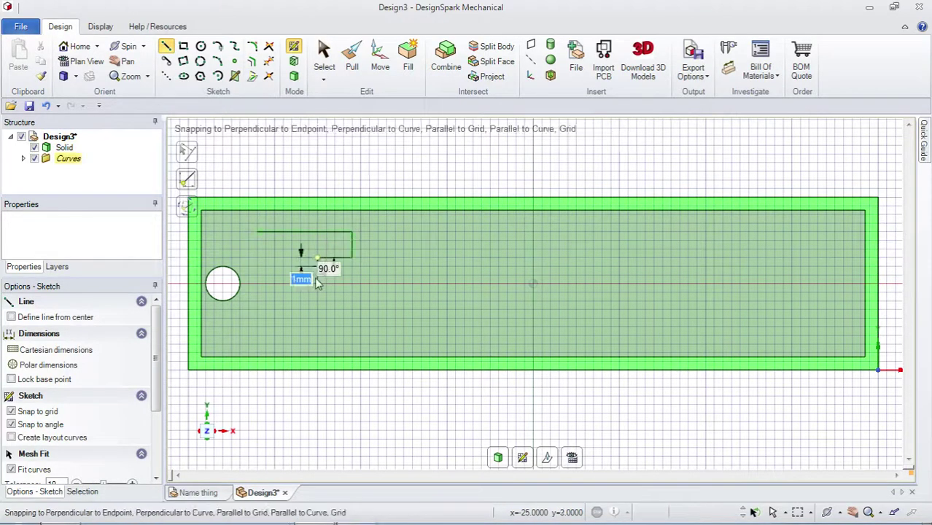
pyautogui.click(317, 335)
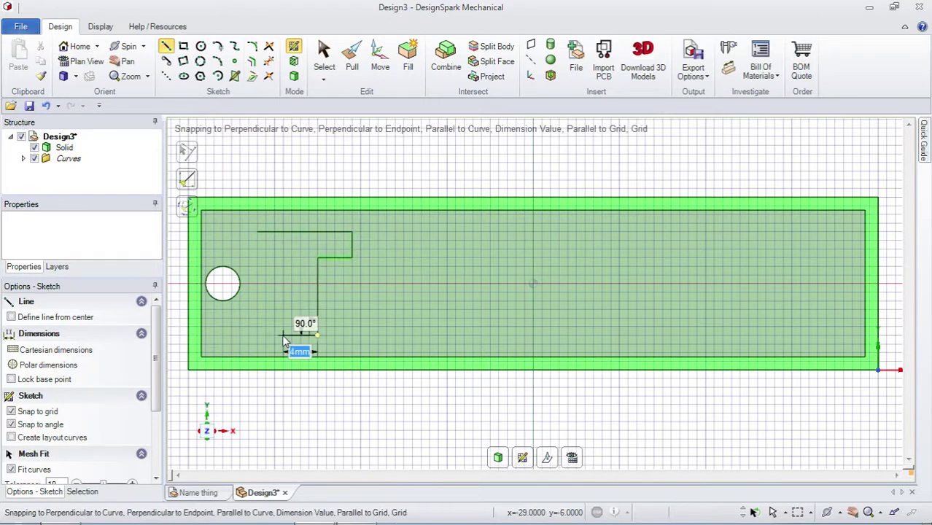
pyautogui.click(284, 336)
pyautogui.click(282, 257)
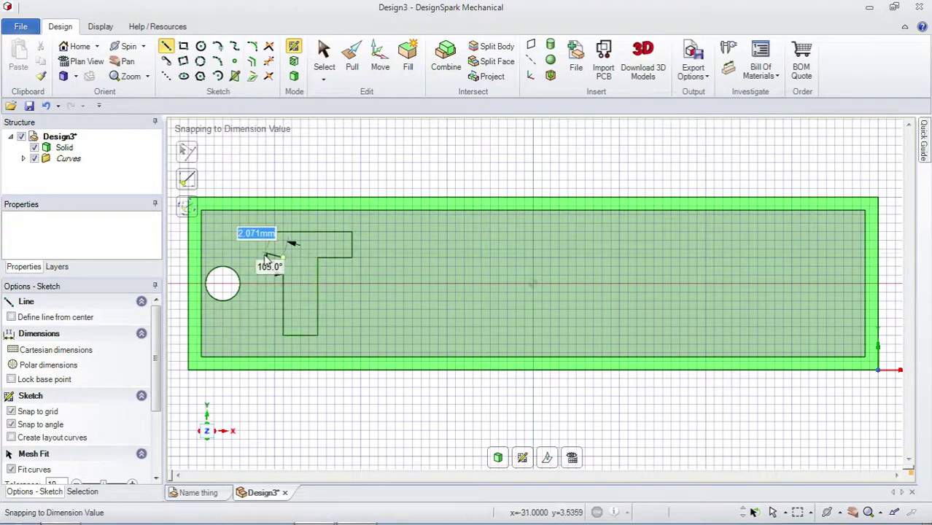
pyautogui.click(256, 257)
pyautogui.click(257, 231)
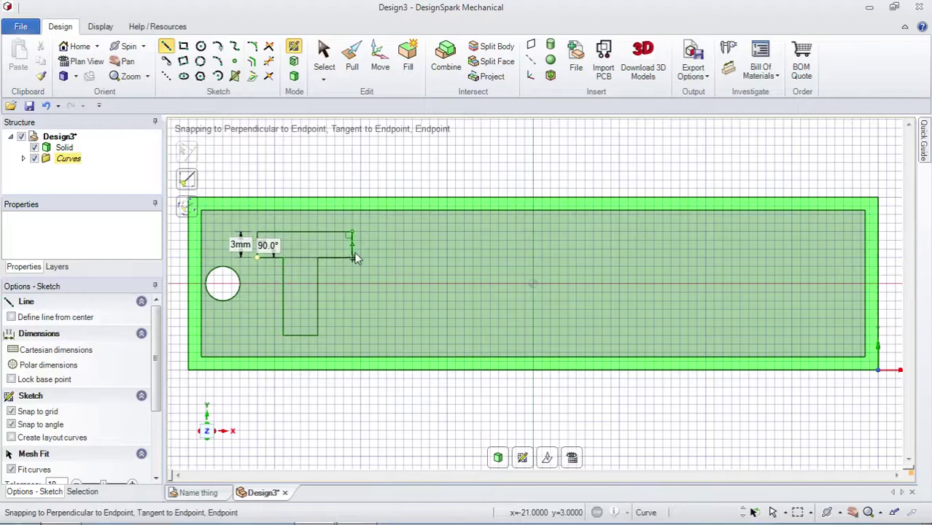
pyautogui.click(352, 231)
pyautogui.press('s')
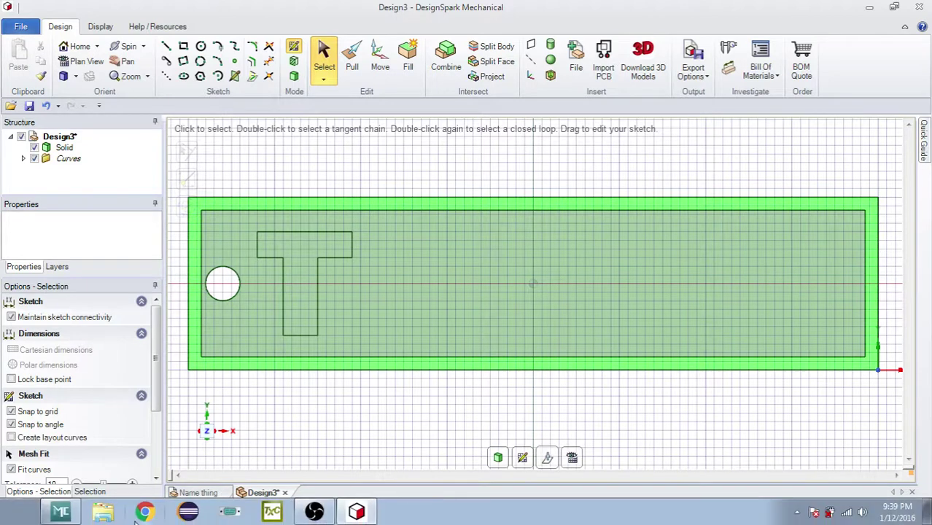
# Step: In MatterControl's Text Creator, generate 3D lettering reading 'Promethius'
pyautogui.click(62, 512)
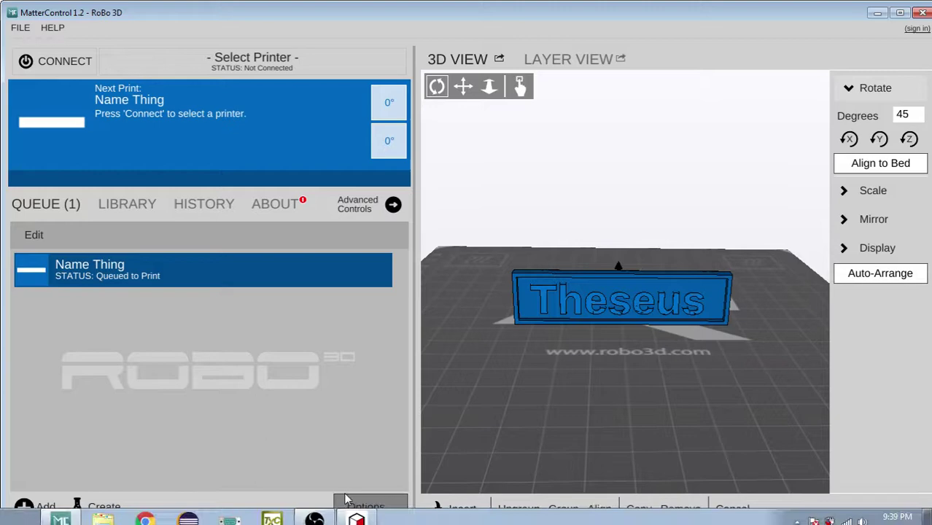
pyautogui.click(314, 511)
pyautogui.click(294, 405)
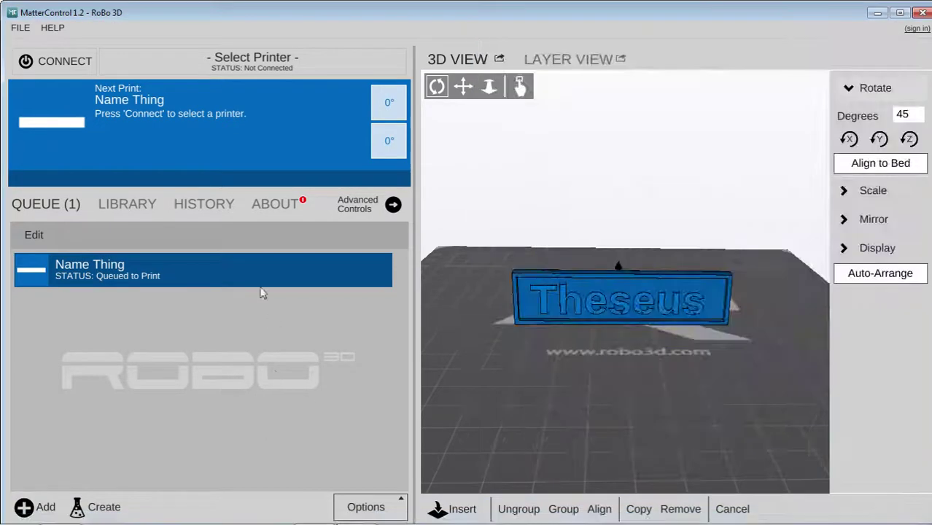
pyautogui.moveTo(245, 289)
pyautogui.click(104, 506)
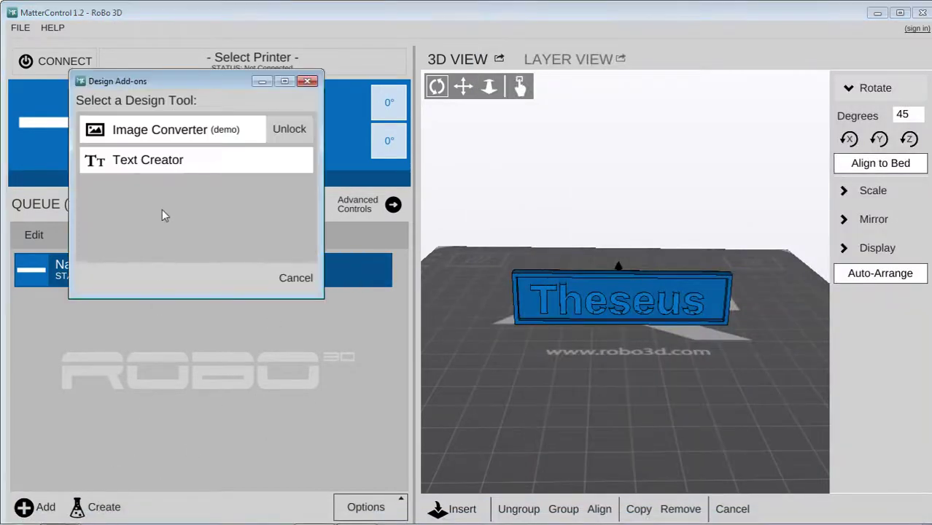
pyautogui.click(171, 160)
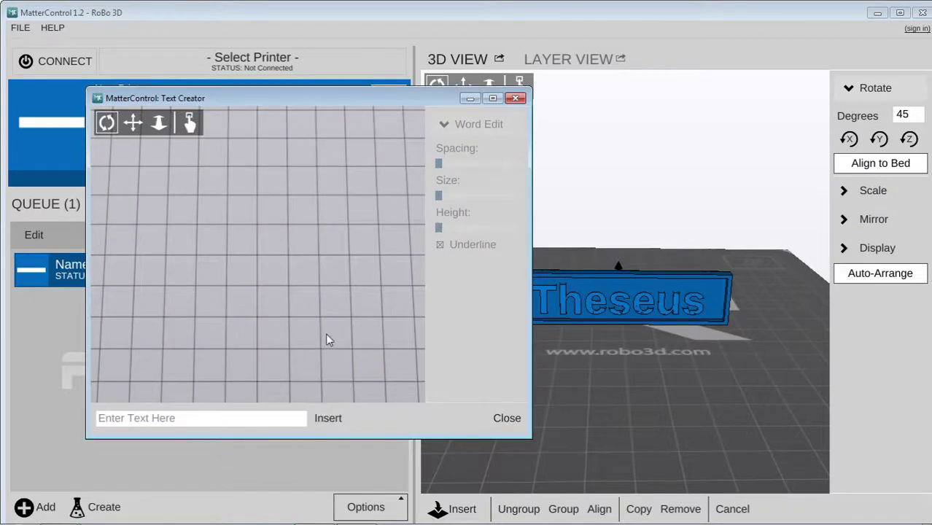
pyautogui.click(271, 418)
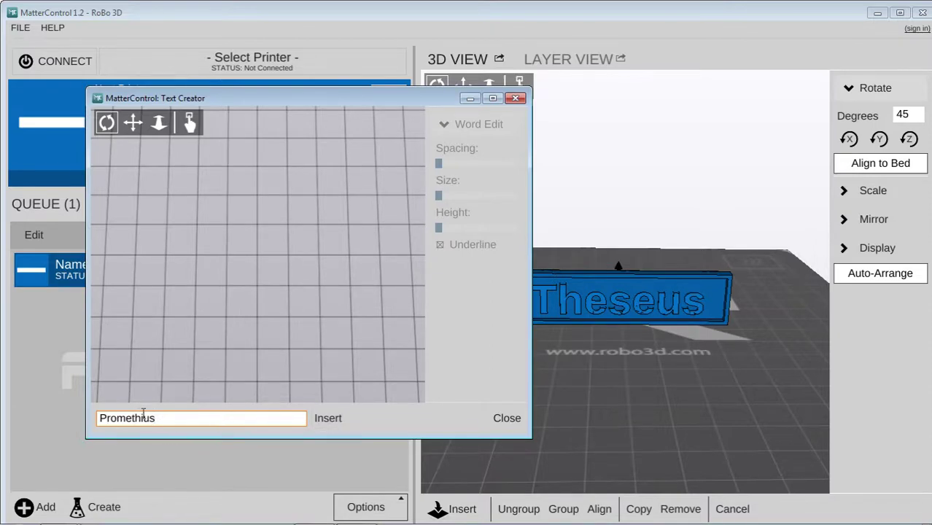
pyautogui.click(326, 418)
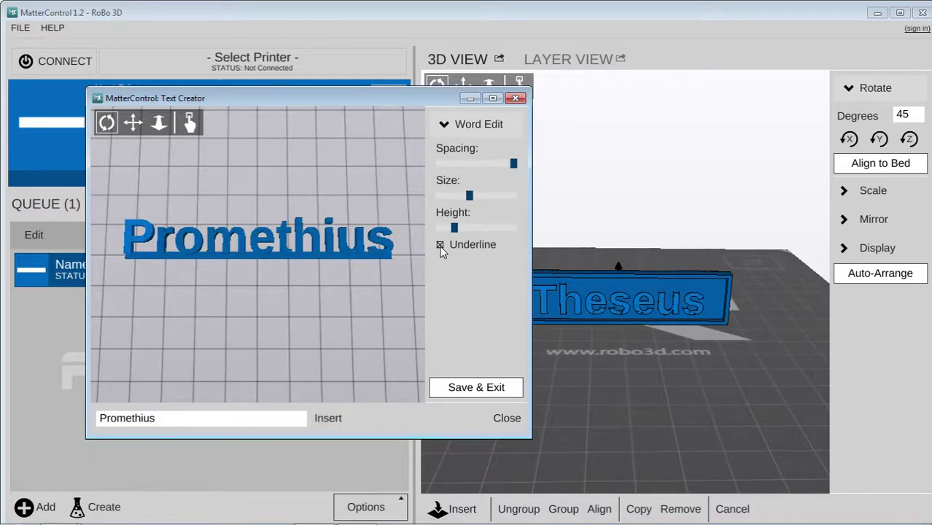
# Step: Turn off the underline on the Promethius lettering and save it to the queue
pyautogui.moveTo(123, 519)
pyautogui.moveTo(510, 514)
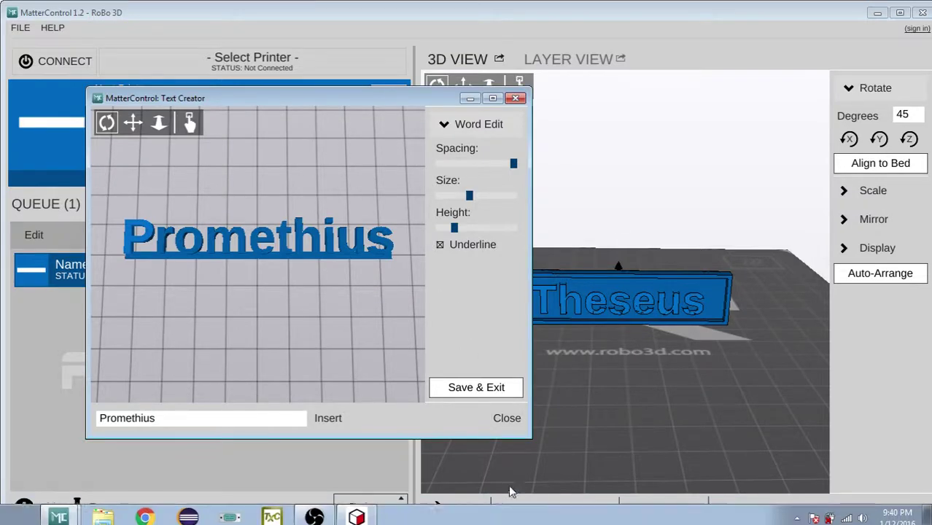
pyautogui.click(345, 514)
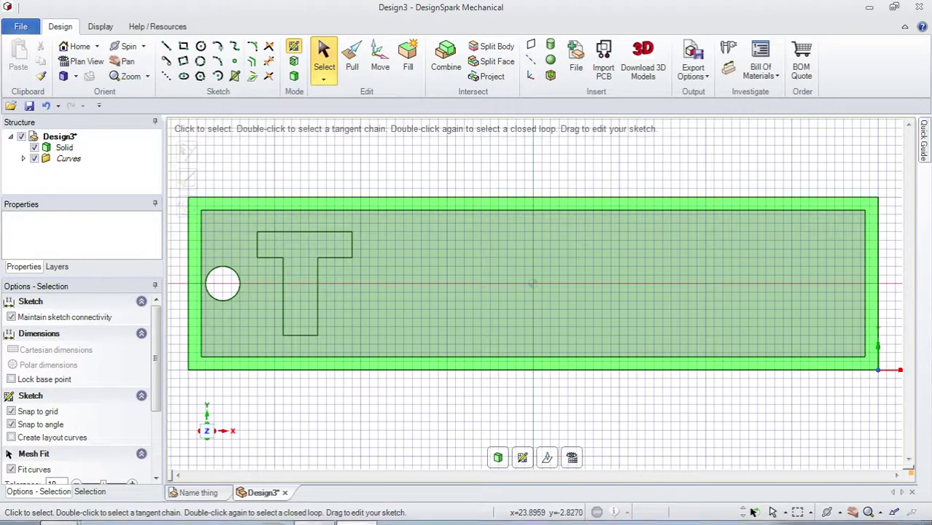
pyautogui.moveTo(65, 519)
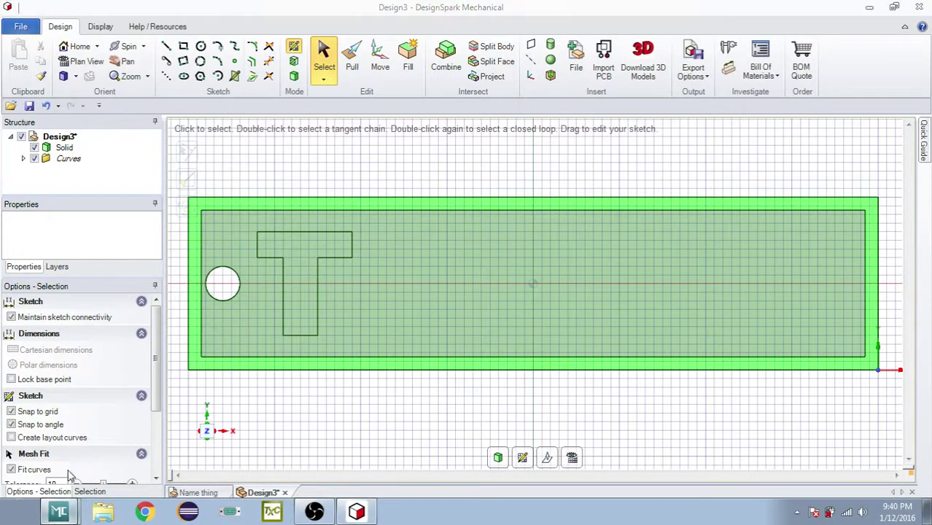
pyautogui.click(58, 511)
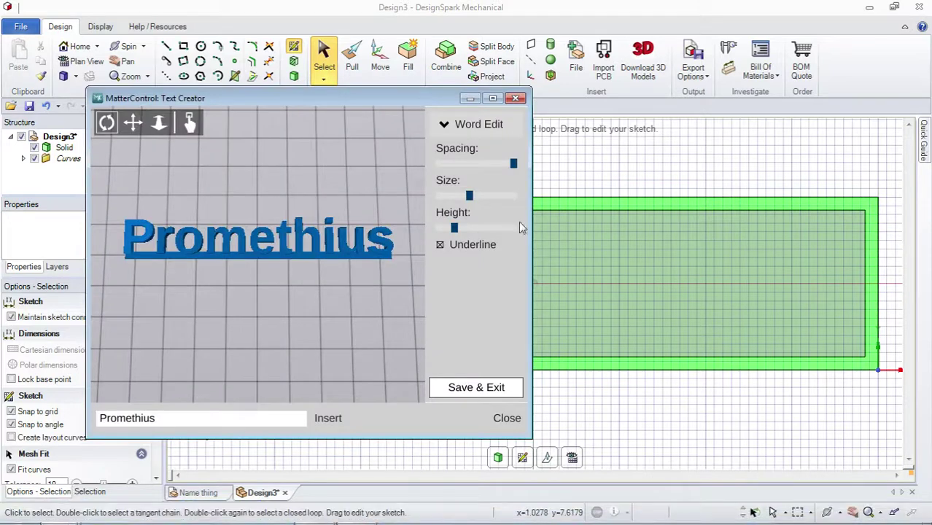
pyautogui.click(461, 249)
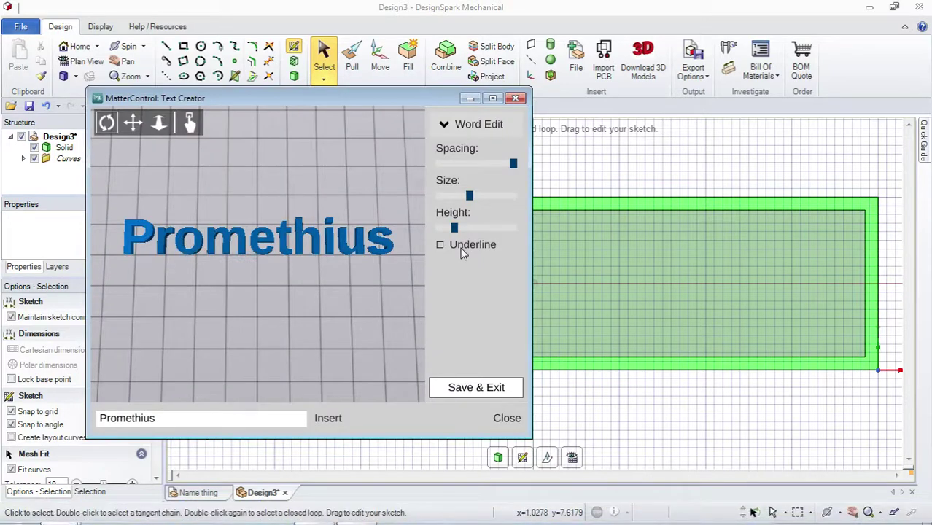
pyautogui.click(475, 387)
# Step: Load the Promethius part from the queue onto the build plate
pyautogui.moveTo(338, 514)
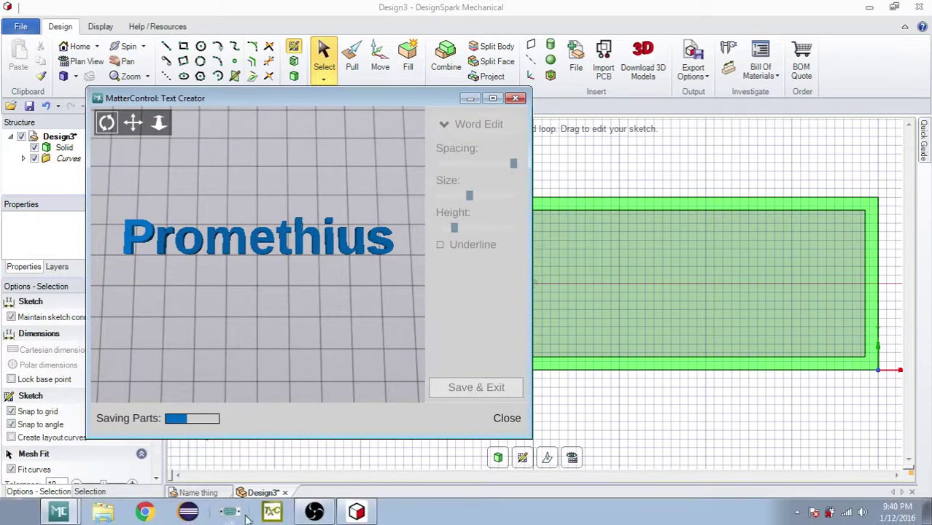
pyautogui.click(61, 512)
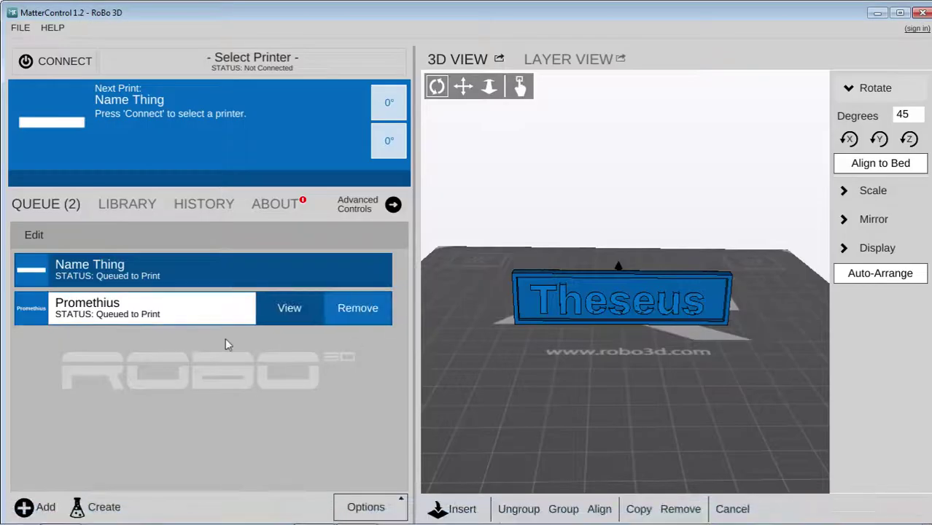
pyautogui.click(188, 319)
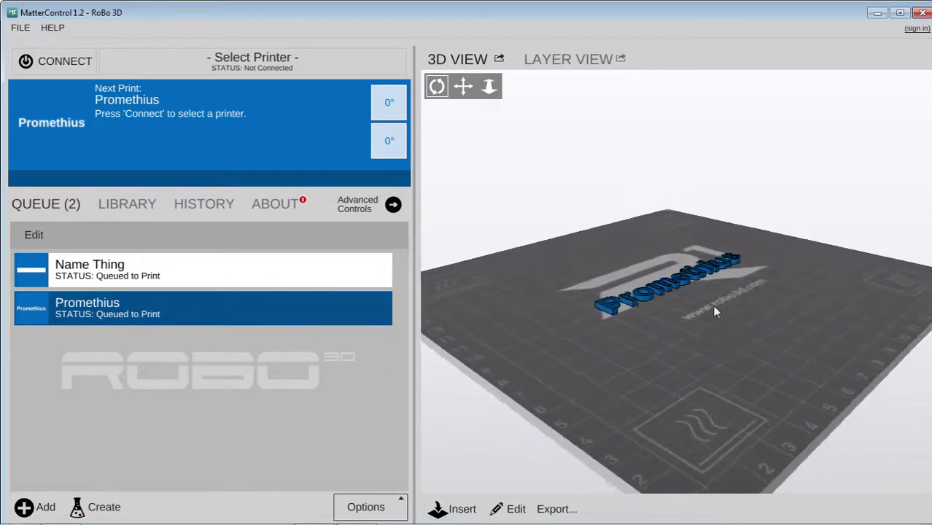
# Step: Select the T-shaped sketch curves in DesignSpark Mechanical and delete them
pyautogui.click(374, 519)
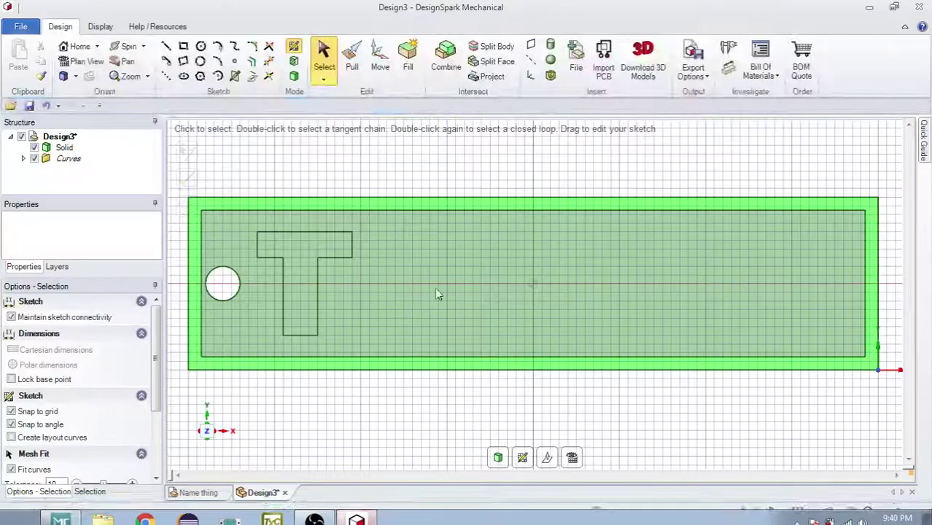
pyautogui.scroll(2, 434, 287)
pyautogui.scroll(-1, 385, 389)
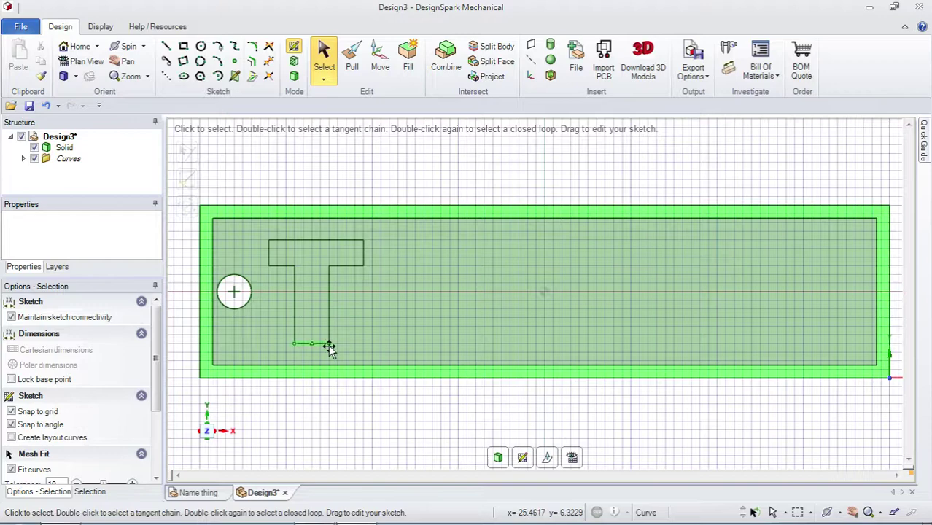
pyautogui.moveTo(328, 344); pyautogui.dragTo(329, 343)
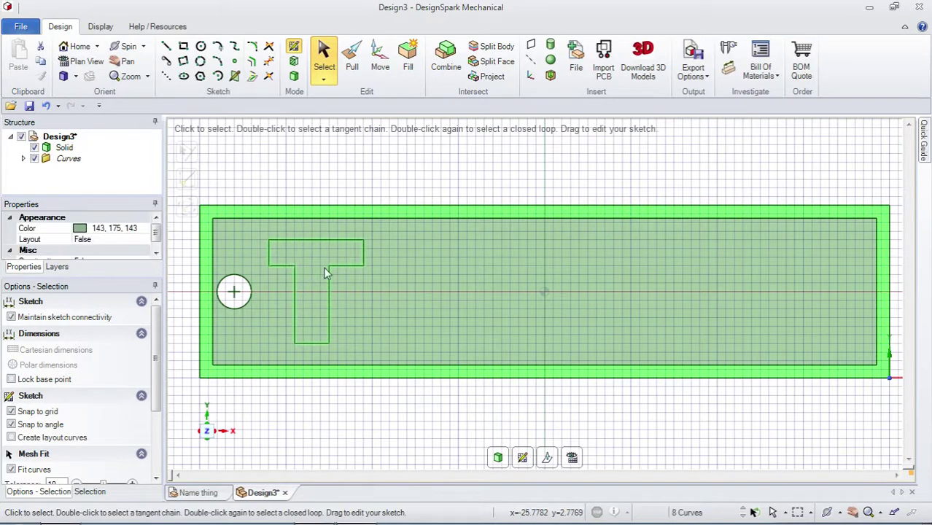
pyautogui.press('Delete')
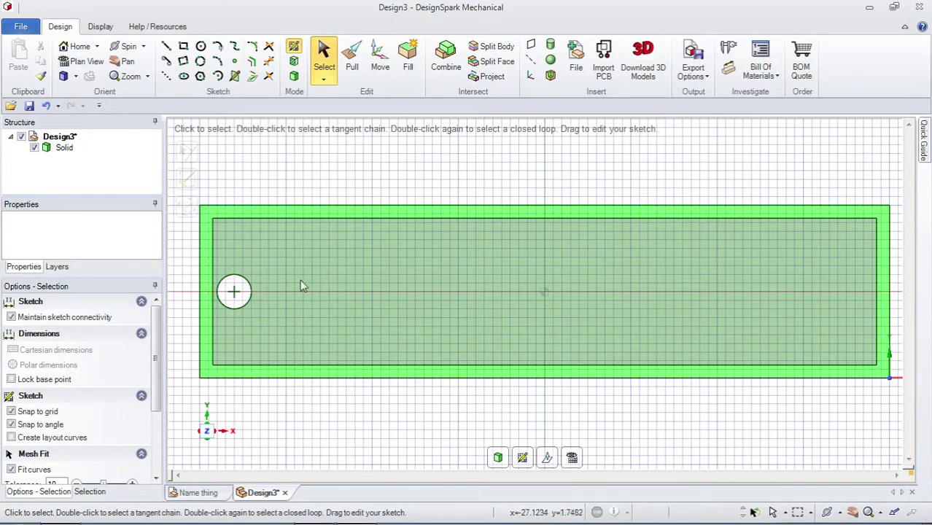
pyautogui.hotkey('ctrl', 'z')
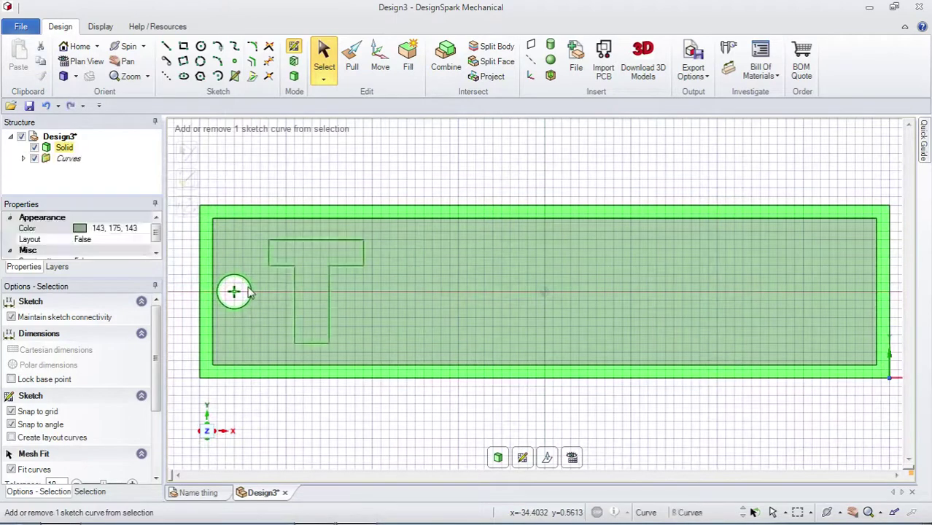
pyautogui.hotkey('ctrl', 'z')
pyautogui.hotkey('ctrl', 'z')
pyautogui.hotkey('ctrl', 'z')
pyautogui.hotkey('ctrl', 'z')
pyautogui.hotkey('ctrl', 'z')
pyautogui.hotkey('ctrl', 'z')
pyautogui.hotkey('ctrl', 'z')
pyautogui.hotkey('ctrl', 'z')
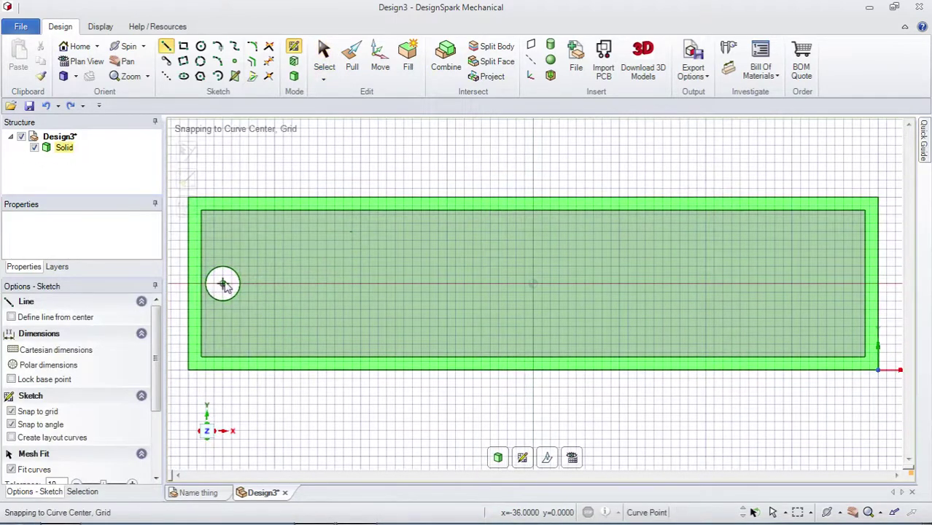
# Step: Return to 3D mode, clear the selection and orbit to view the slab's top
pyautogui.press('p')
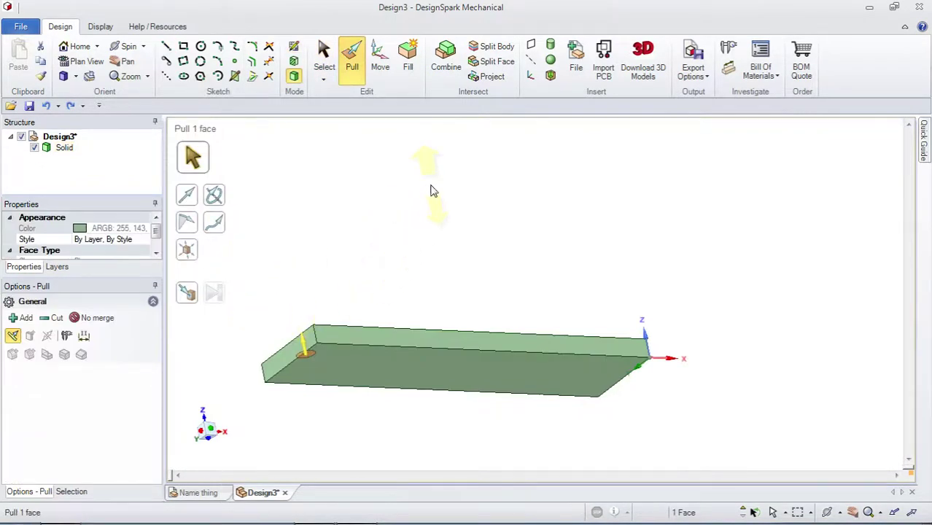
pyautogui.press('Escape')
pyautogui.press('s')
pyautogui.moveTo(420, 193); pyautogui.dragTo(424, 412, button='middle')
# Step: Start a sketch on the block's top face and view it straight-on
pyautogui.click(315, 440)
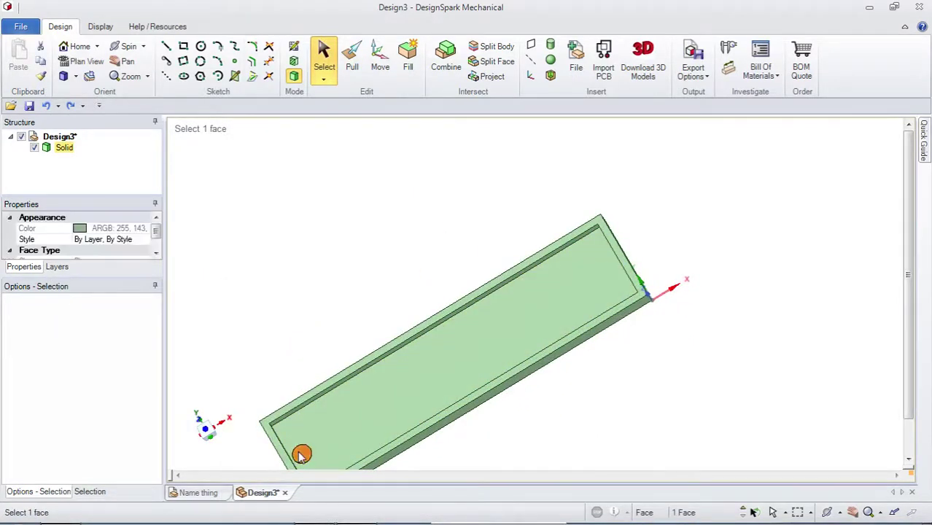
pyautogui.scroll(5, 345, 416)
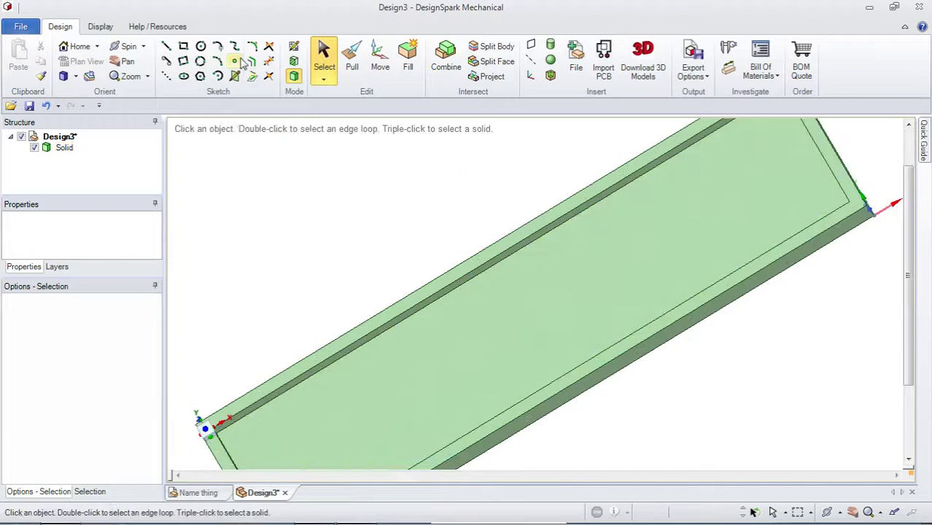
pyautogui.click(64, 75)
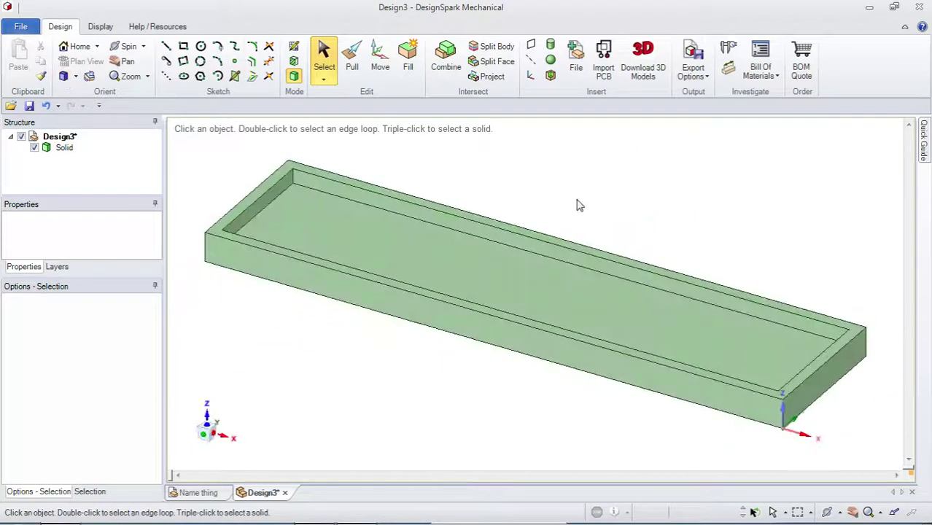
pyautogui.moveTo(578, 203); pyautogui.dragTo(812, 405, button='middle')
pyautogui.click(616, 326)
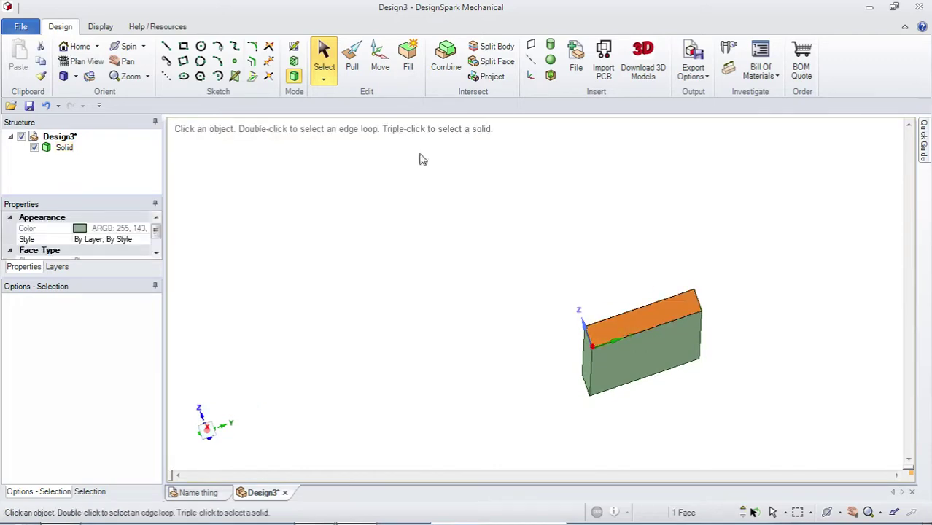
pyautogui.click(292, 47)
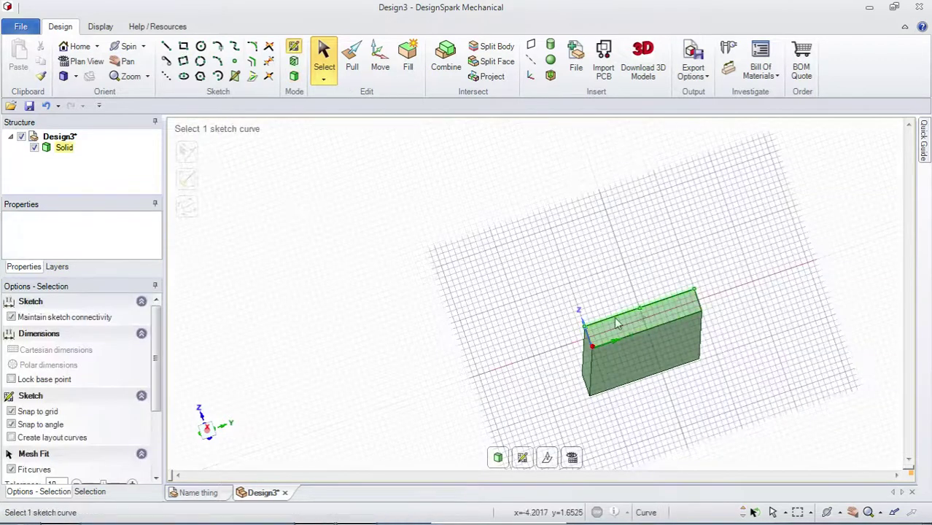
pyautogui.click(77, 63)
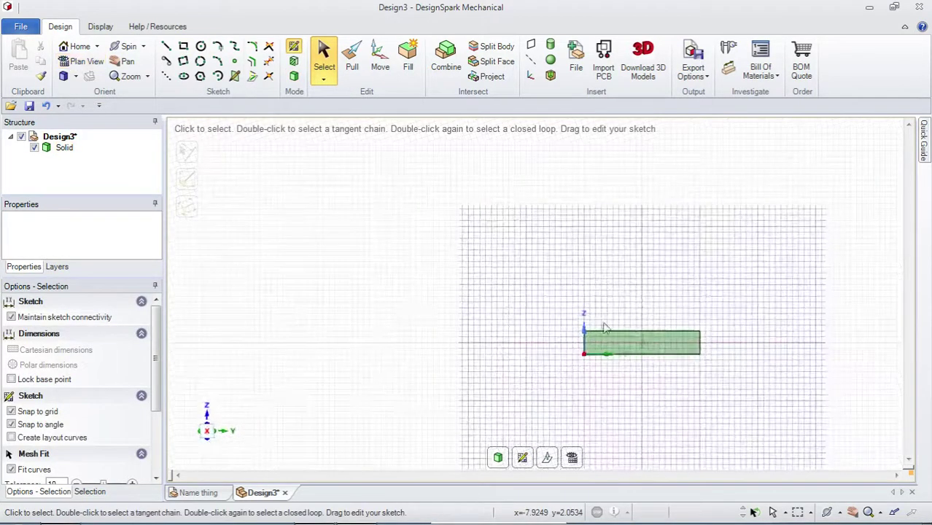
# Step: Use isometric, plan, pan and orbit moves to bring the slab's end into view
pyautogui.moveTo(741, 258)
pyautogui.mouseDown(button='middle')
pyautogui.moveTo(753, 262)
pyautogui.moveTo(429, 326)
pyautogui.moveTo(429, 339)
pyautogui.moveTo(662, 304)
pyautogui.mouseUp(button='middle')
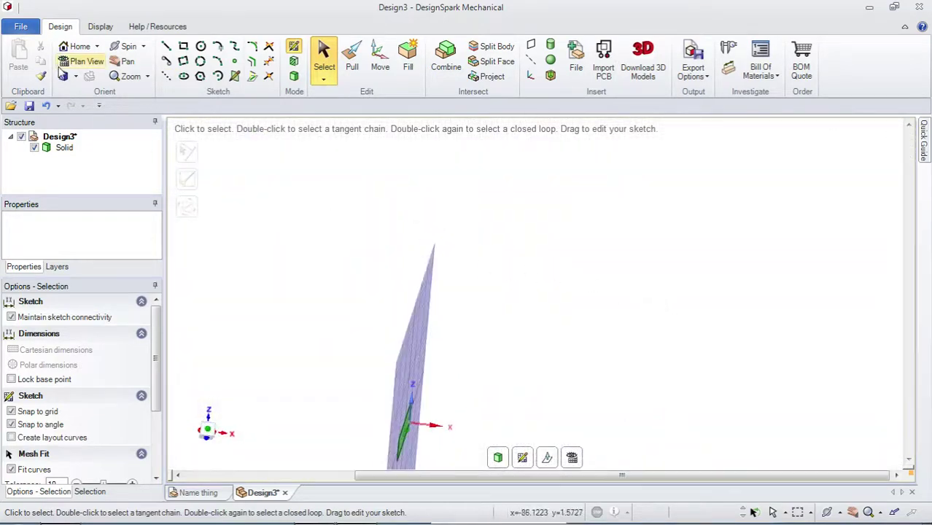
pyautogui.click(62, 76)
pyautogui.moveTo(871, 299); pyautogui.dragTo(749, 247, button='middle')
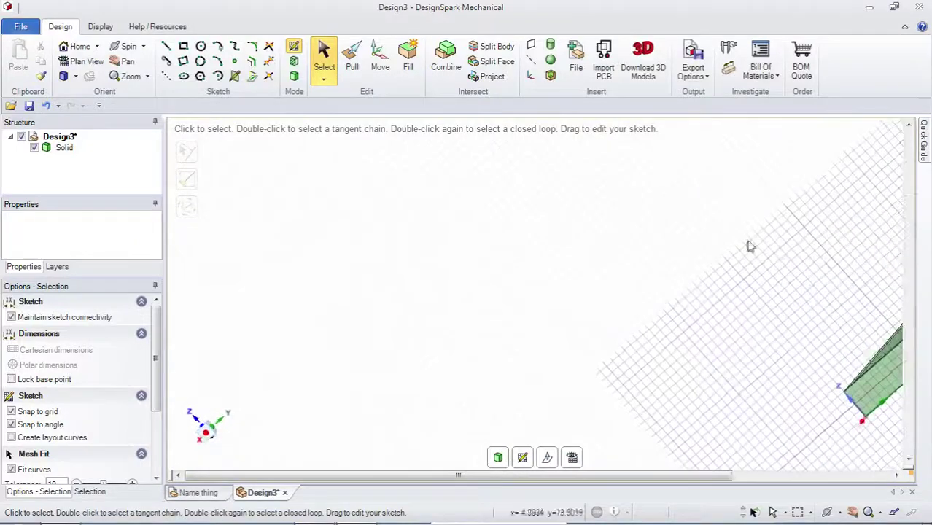
pyautogui.click(84, 62)
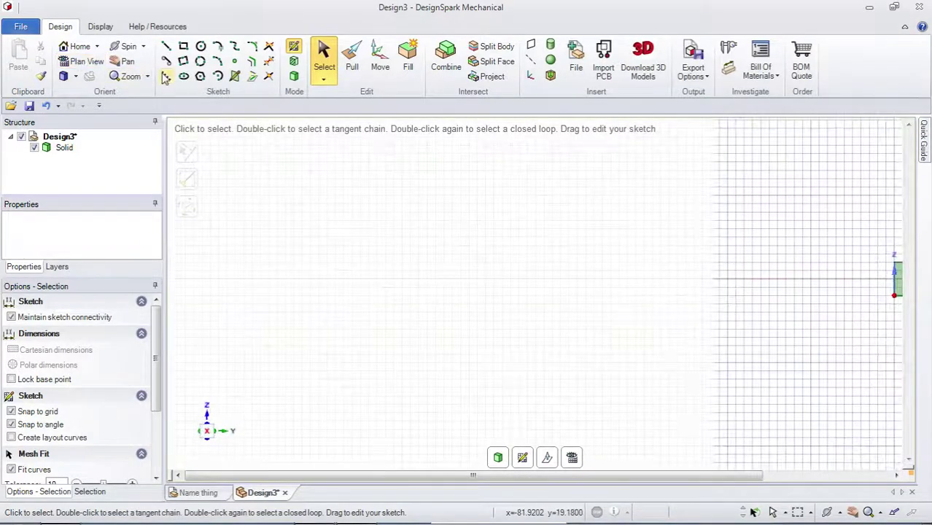
pyautogui.click(63, 77)
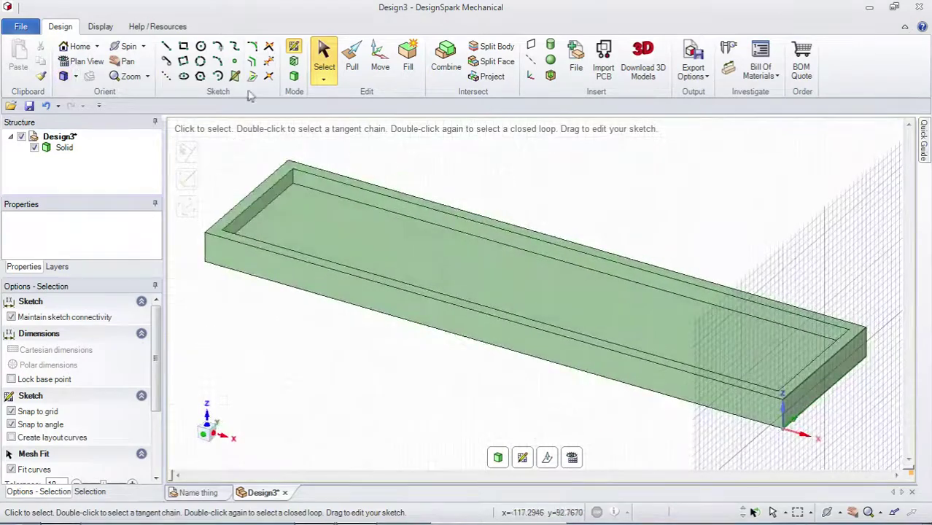
pyautogui.click(120, 63)
pyautogui.moveTo(718, 349); pyautogui.dragTo(551, 312)
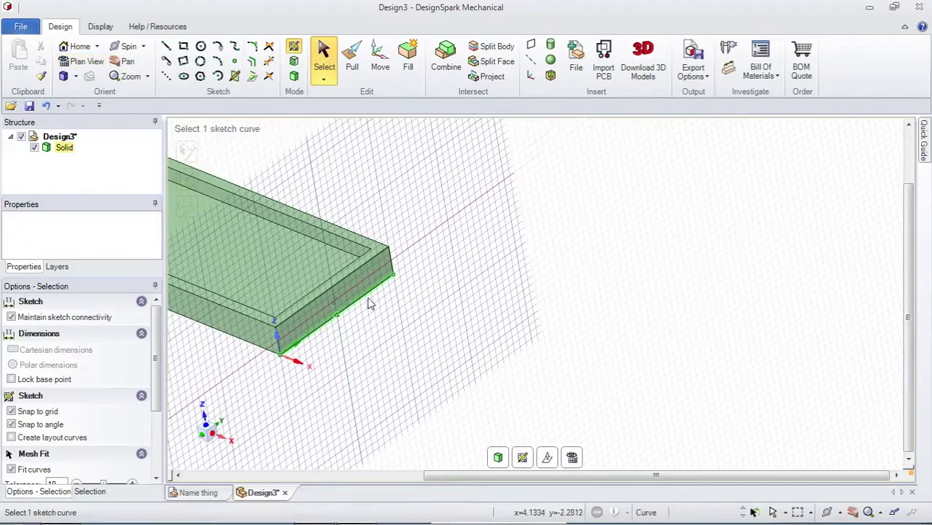
pyautogui.moveTo(449, 316); pyautogui.dragTo(394, 227, button='middle')
pyautogui.moveTo(705, 218); pyautogui.dragTo(541, 187, button='middle')
# Step: Face the sketch plane straight-on and adjust the zoom
pyautogui.click(81, 61)
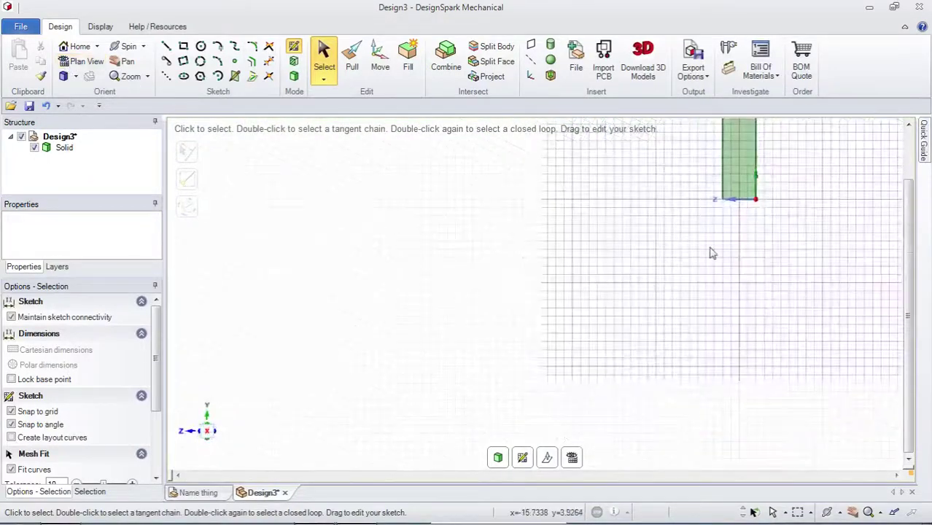
pyautogui.scroll(3, 831, 203)
pyautogui.scroll(-2, 824, 191)
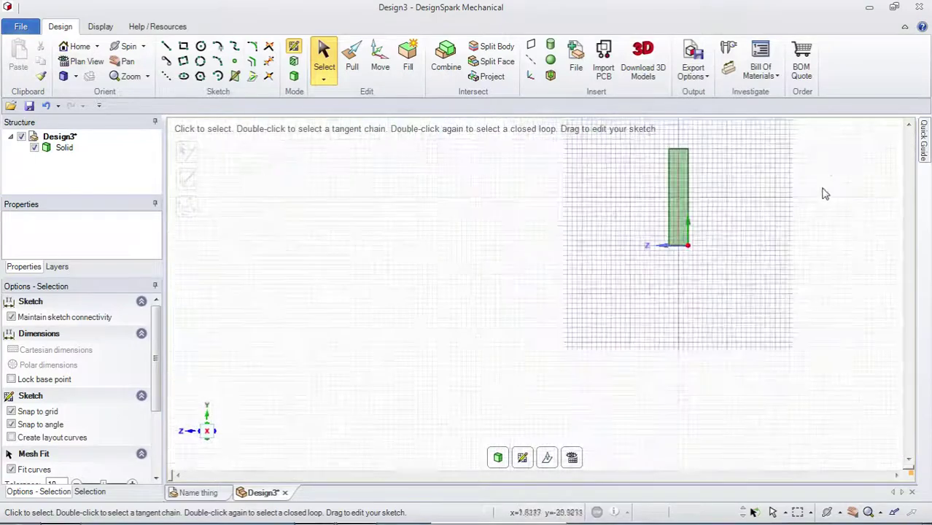
pyautogui.scroll(4, 827, 168)
pyautogui.scroll(-1, 661, 255)
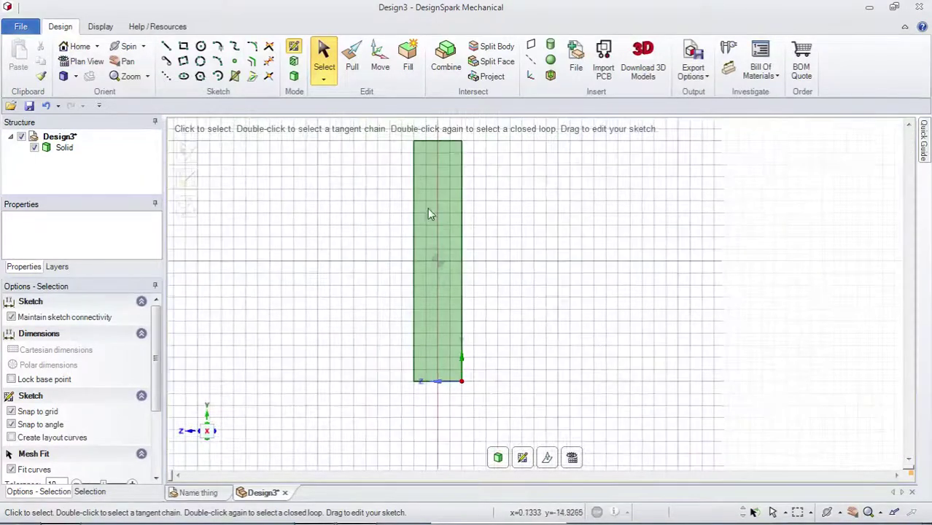
# Step: Draw the leg outline: a slope to the baseline, a short horizontal, and a slope back to the edge
pyautogui.click(165, 47)
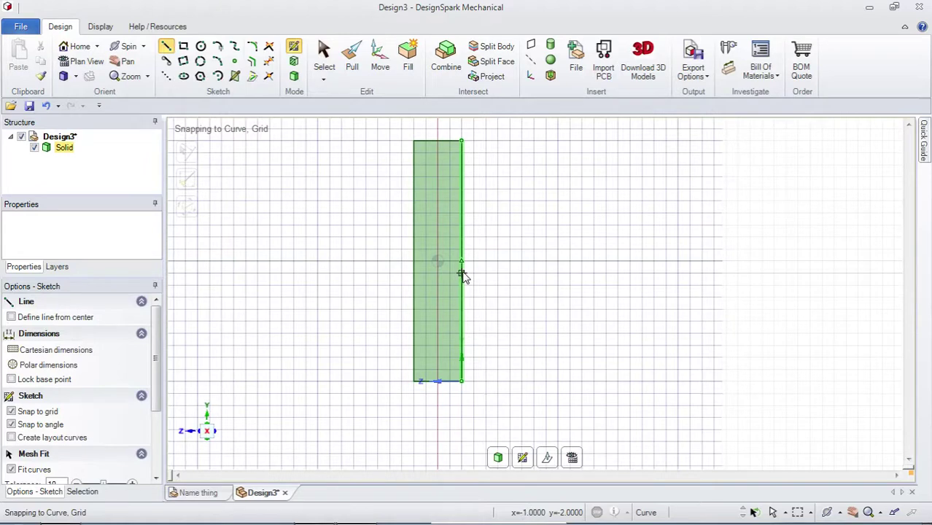
pyautogui.click(460, 274)
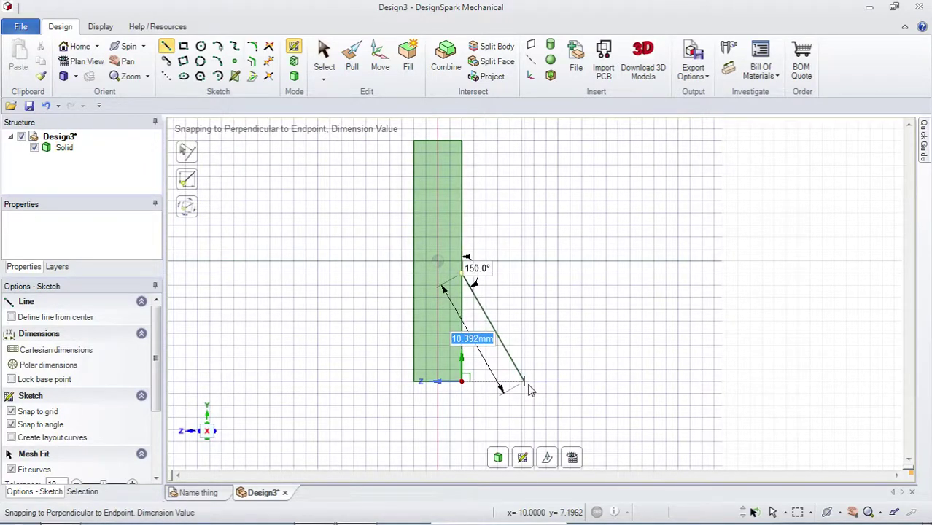
pyautogui.click(524, 380)
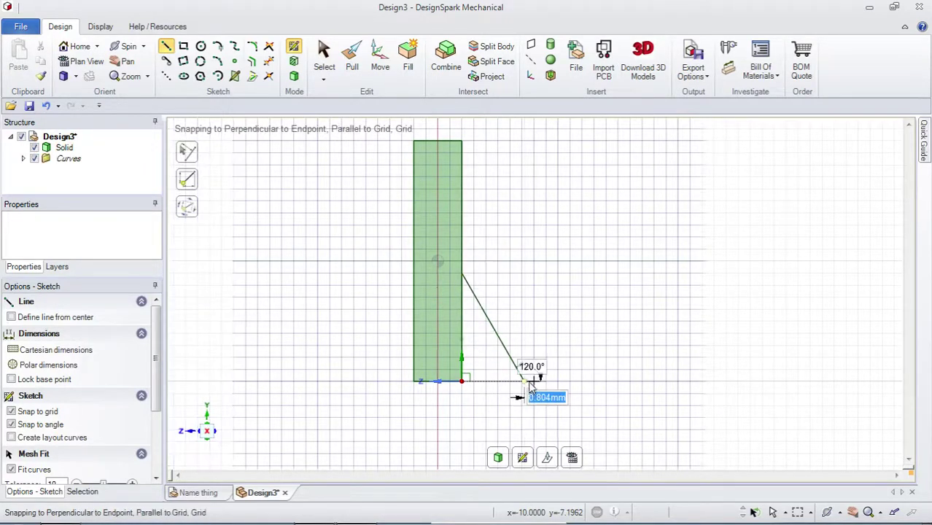
pyautogui.click(573, 381)
pyautogui.click(573, 381)
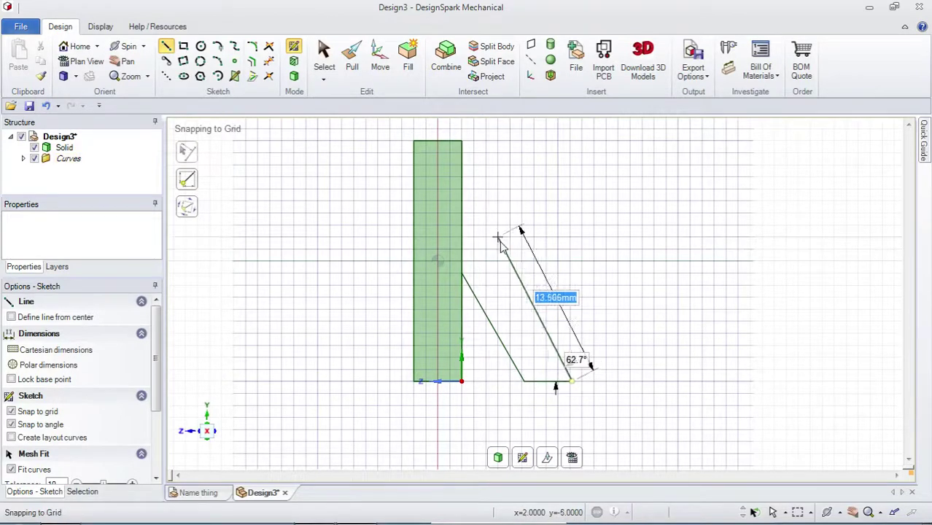
pyautogui.click(461, 202)
pyautogui.press('Escape')
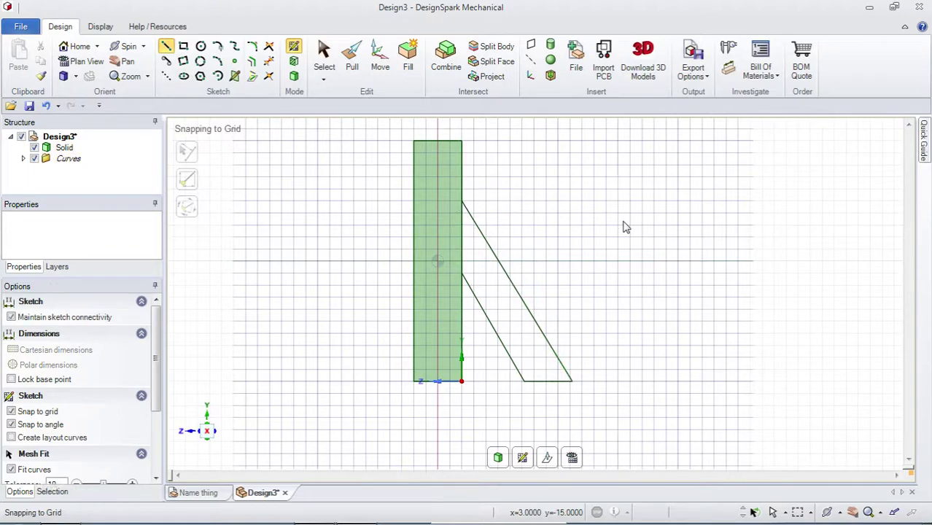
pyautogui.scroll(-2, 619, 226)
pyautogui.scroll(2, 599, 229)
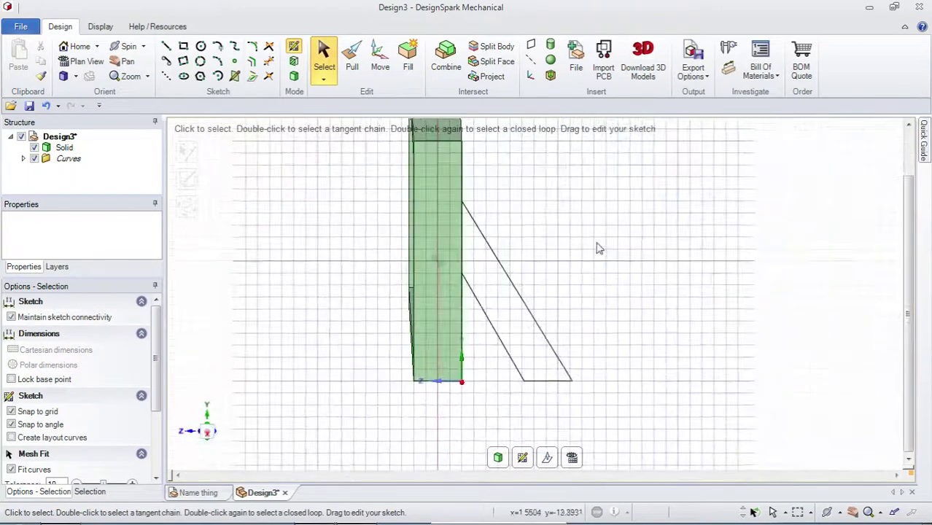
# Step: Convert the sketch to 3D and pull the leg surface Up To the slab's far end face
pyautogui.click(296, 78)
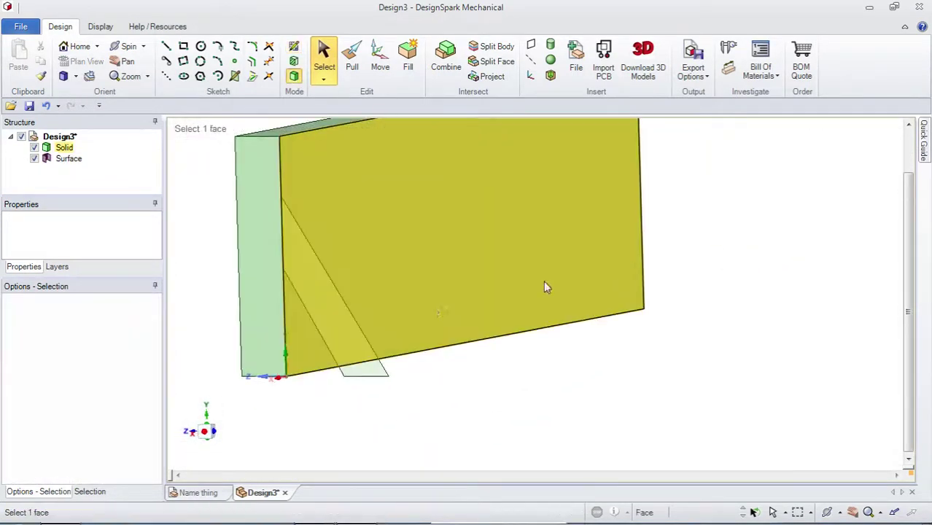
pyautogui.click(347, 304)
pyautogui.click(351, 59)
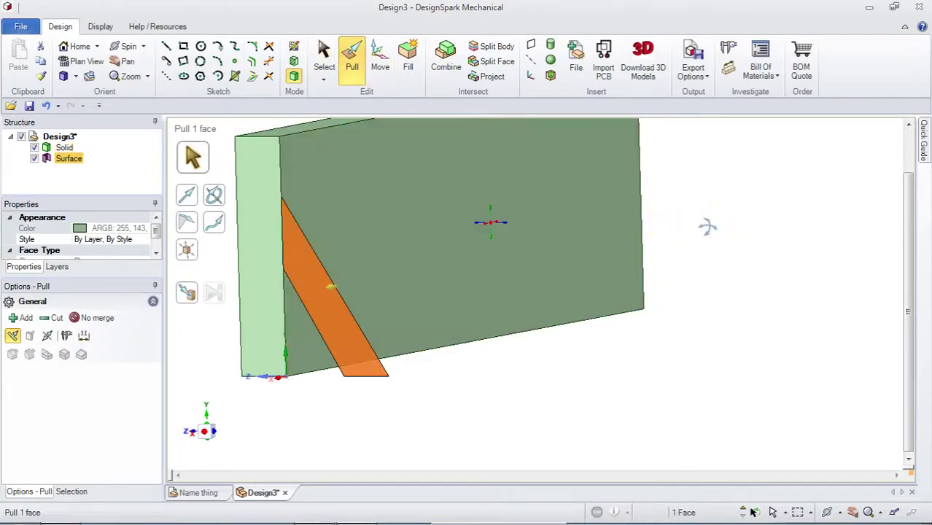
pyautogui.moveTo(707, 226); pyautogui.dragTo(418, 300, button='middle')
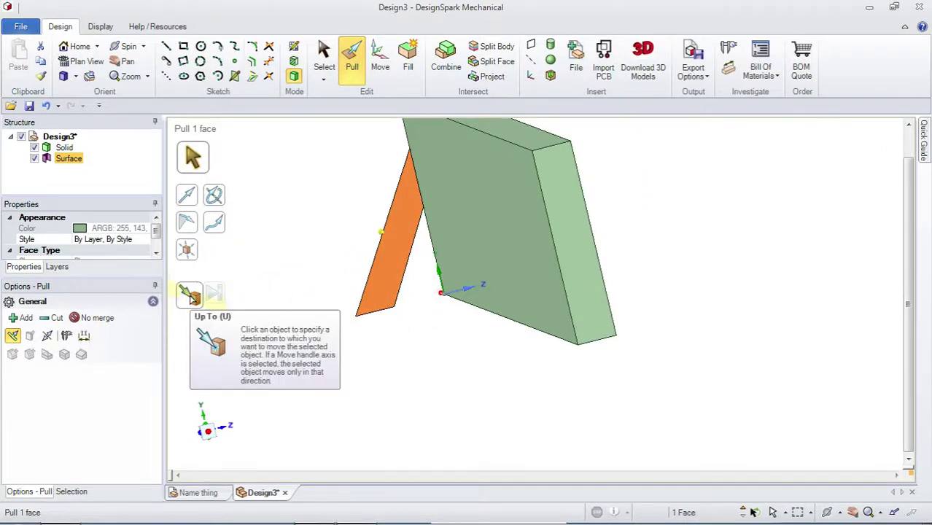
pyautogui.click(191, 295)
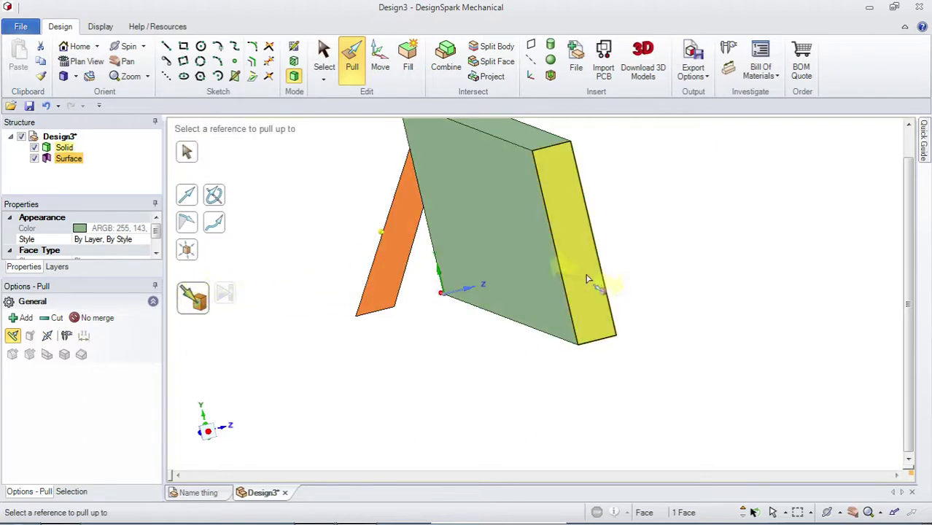
pyautogui.click(581, 265)
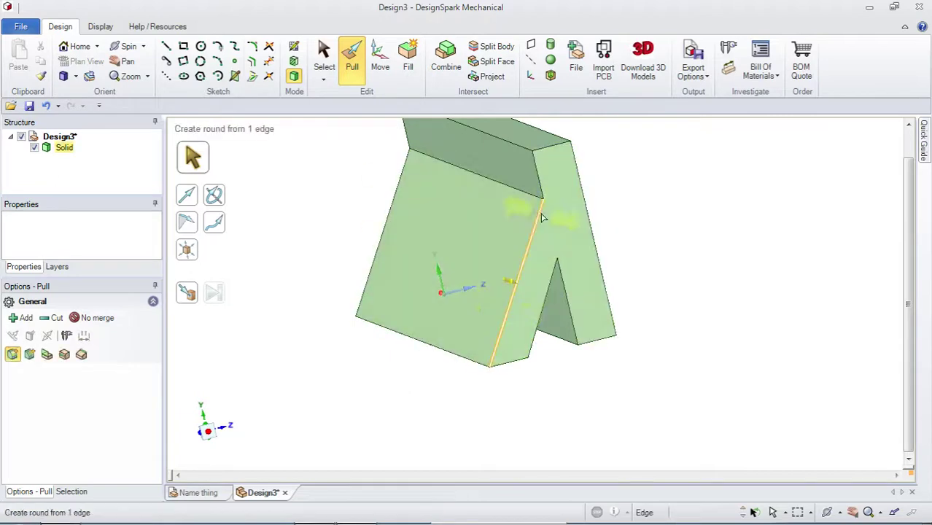
pyautogui.press('s')
# Step: Inspect the merged model from below, then turn it to face the nameplate front
pyautogui.moveTo(593, 243); pyautogui.dragTo(660, 372, button='middle')
pyautogui.click(656, 365)
pyautogui.click(663, 368)
pyautogui.click(667, 284)
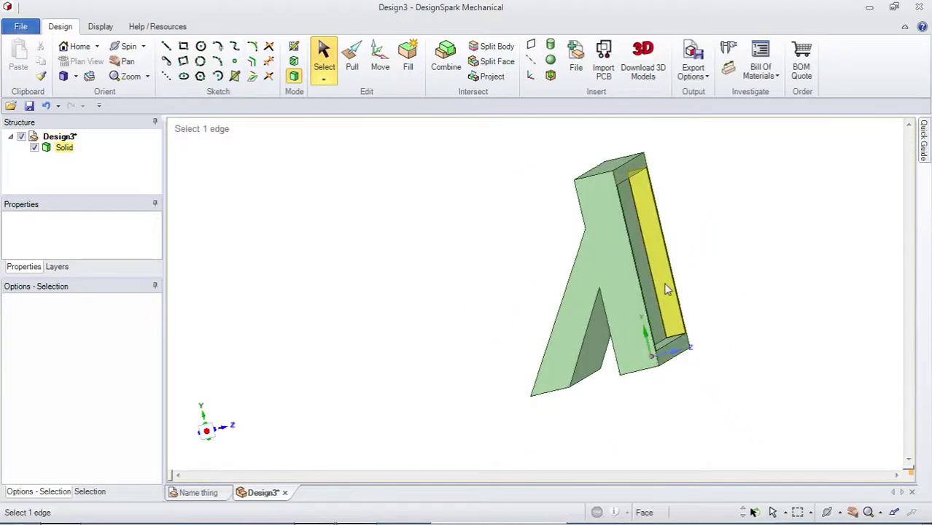
pyautogui.click(637, 256)
pyautogui.moveTo(651, 288); pyautogui.dragTo(387, 395, button='middle')
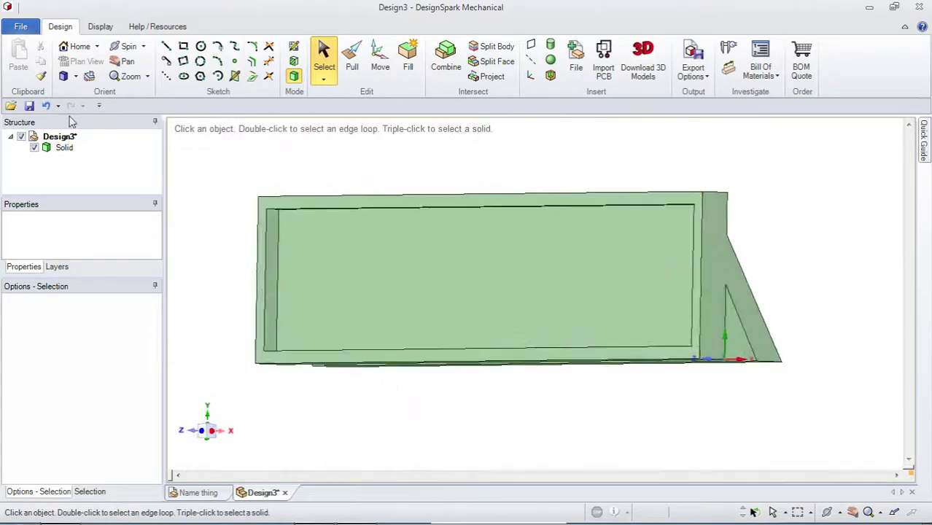
# Step: Export the design as Name Thing.stl, overwriting the existing file
pyautogui.click(20, 26)
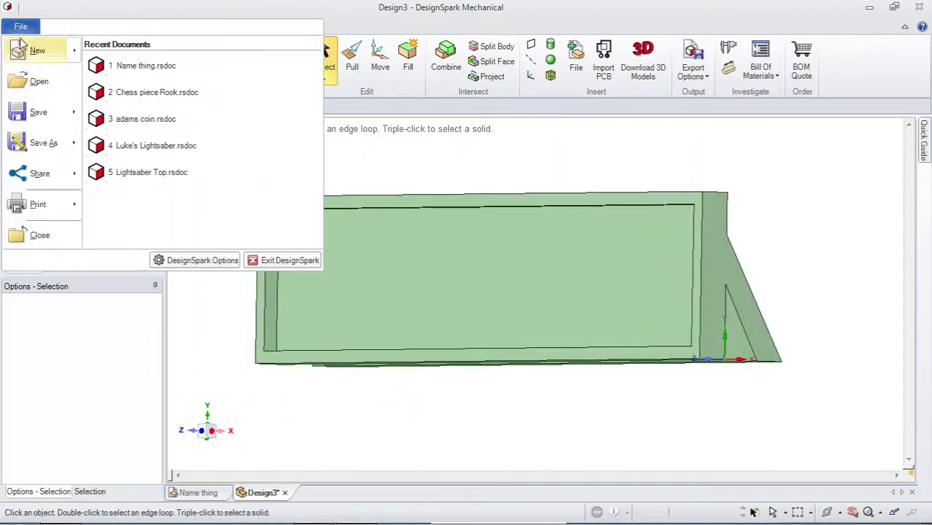
pyautogui.click(29, 142)
pyautogui.write('Name Thing')
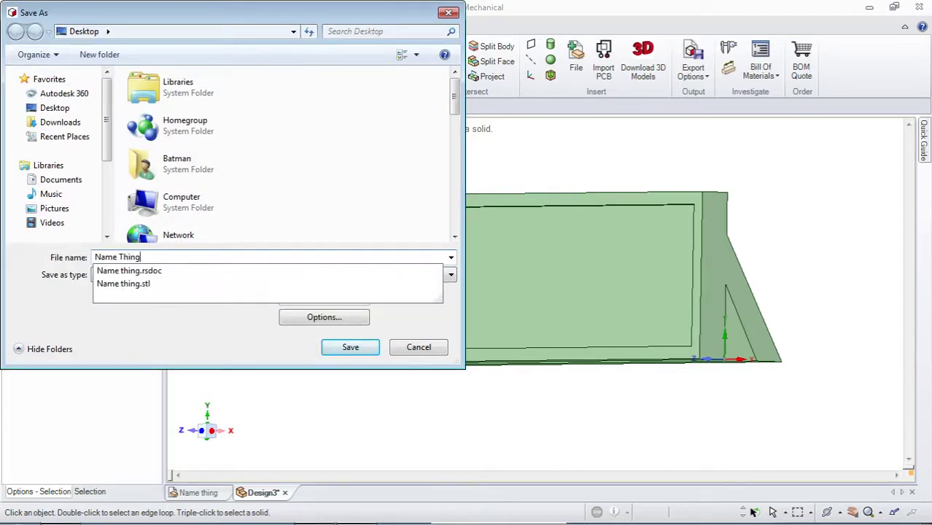
pyautogui.press('Return')
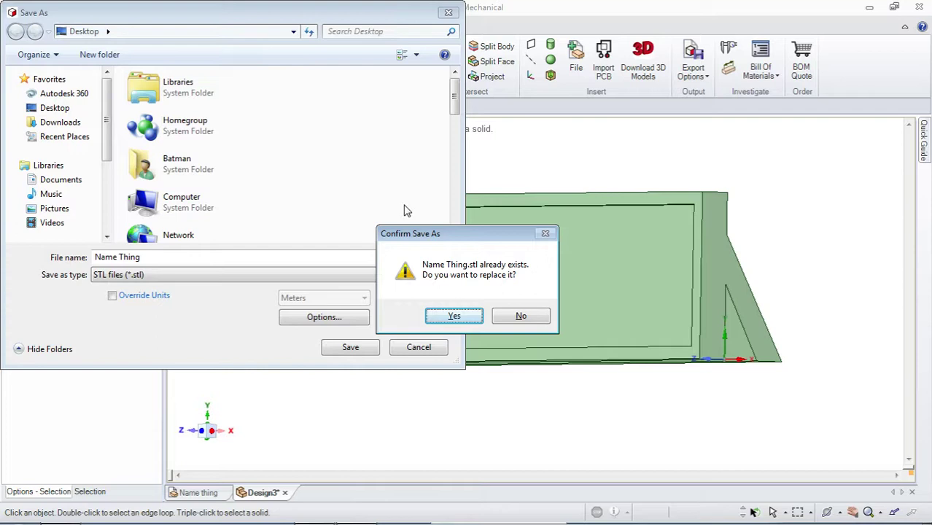
pyautogui.press('Return')
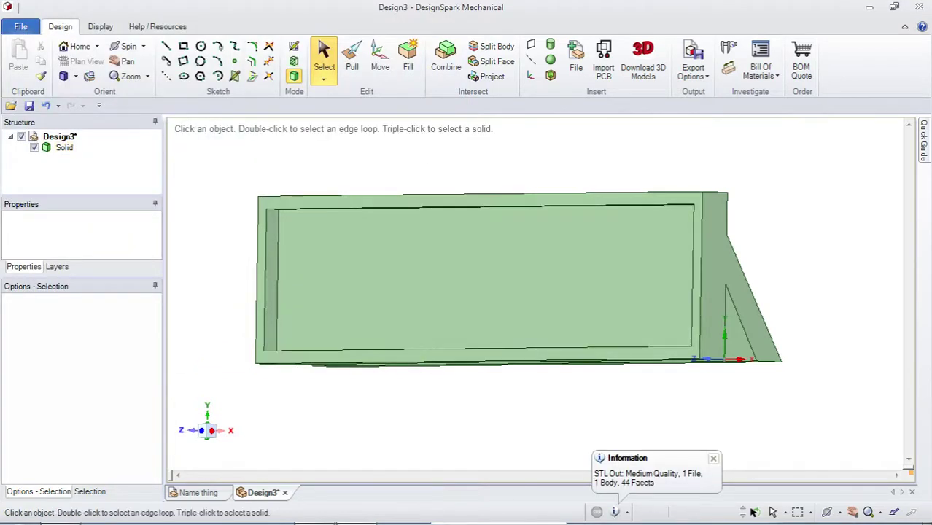
pyautogui.click(21, 26)
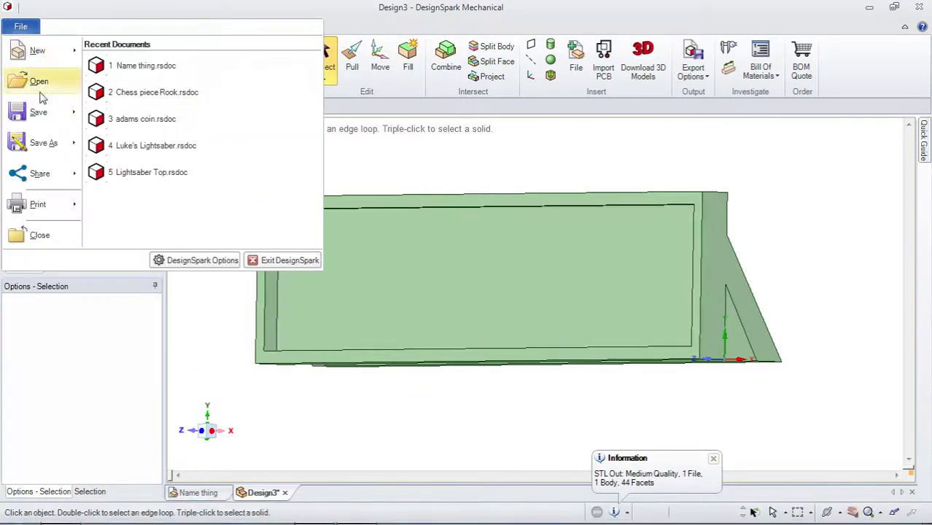
pyautogui.click(32, 149)
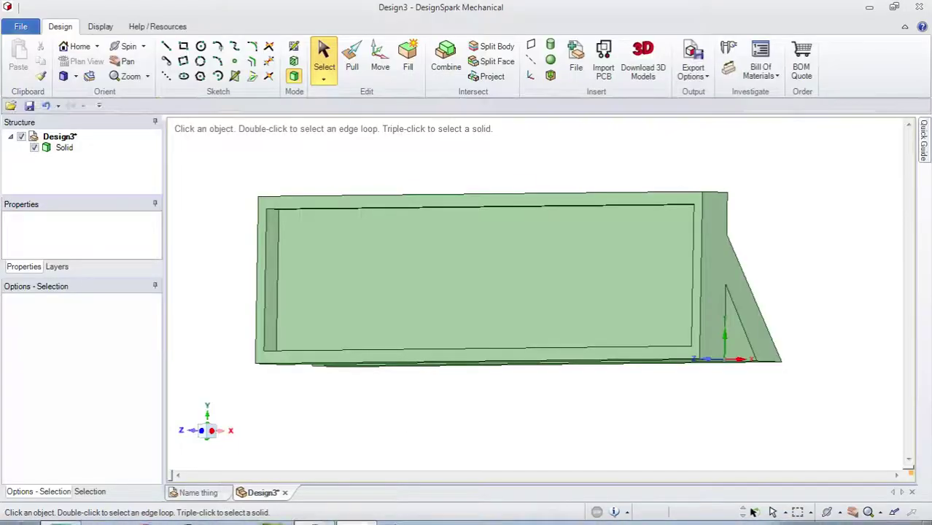
# Step: Save a second STL copy on the Desktop named Name Thing True
pyautogui.click(20, 27)
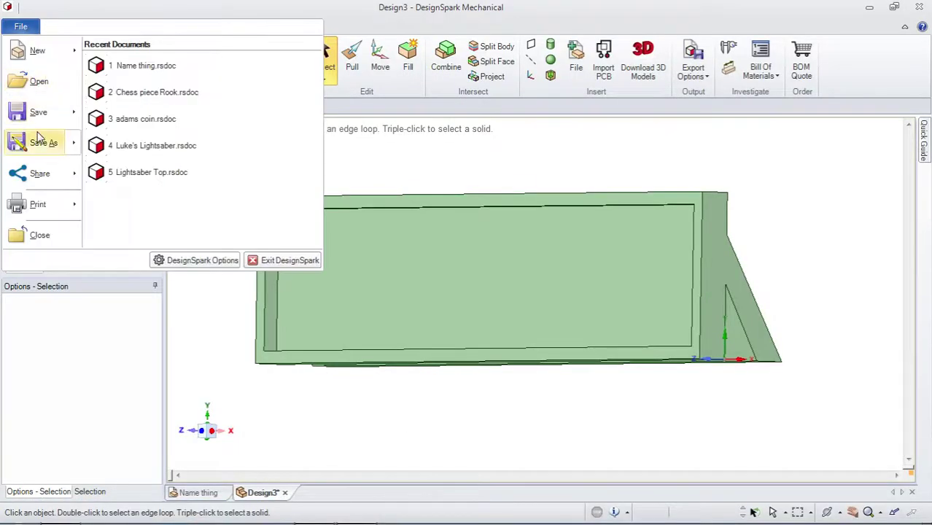
pyautogui.click(43, 142)
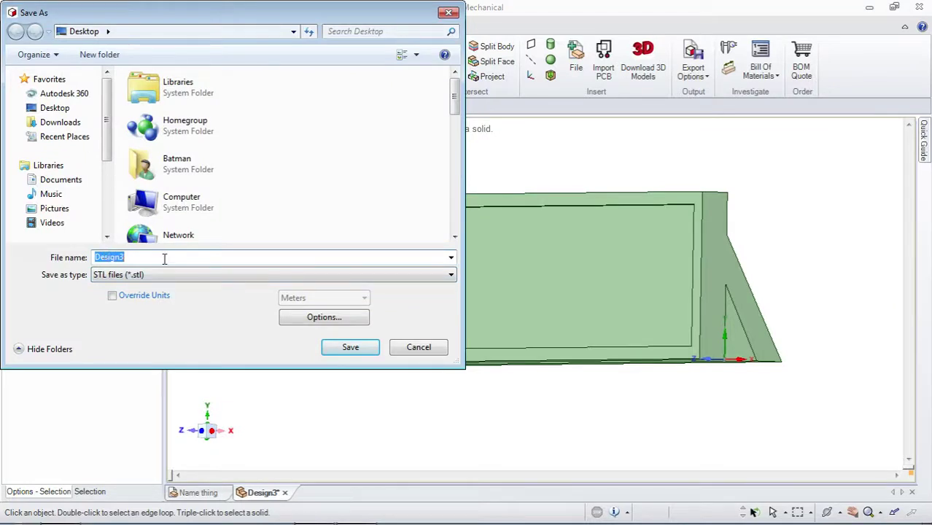
pyautogui.scroll(-3, 108, 153)
pyautogui.scroll(3, 88, 132)
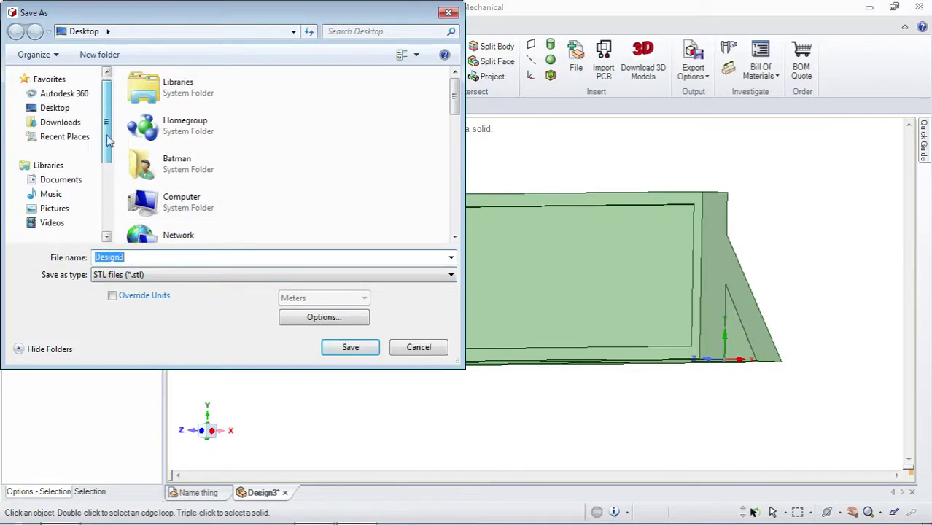
pyautogui.click(73, 108)
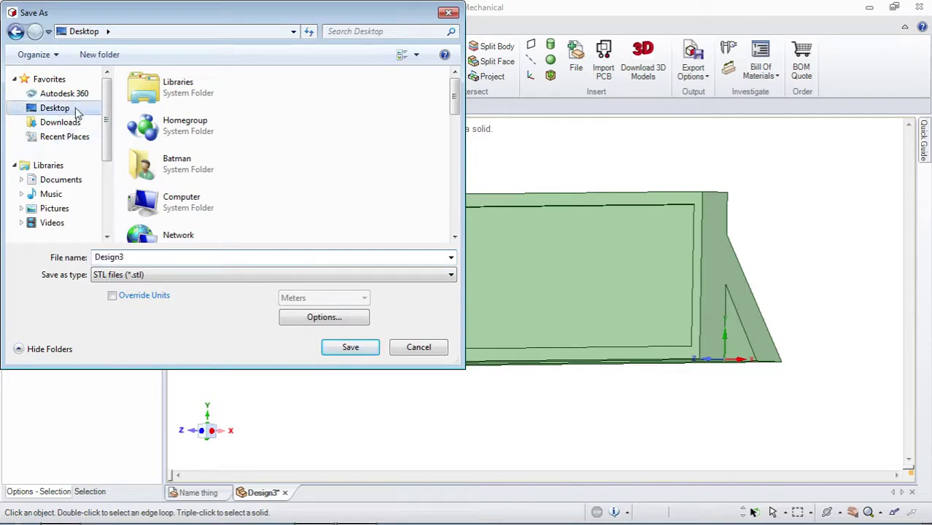
pyautogui.moveTo(455, 101); pyautogui.dragTo(460, 238)
pyautogui.moveTo(167, 259); pyautogui.dragTo(4, 255)
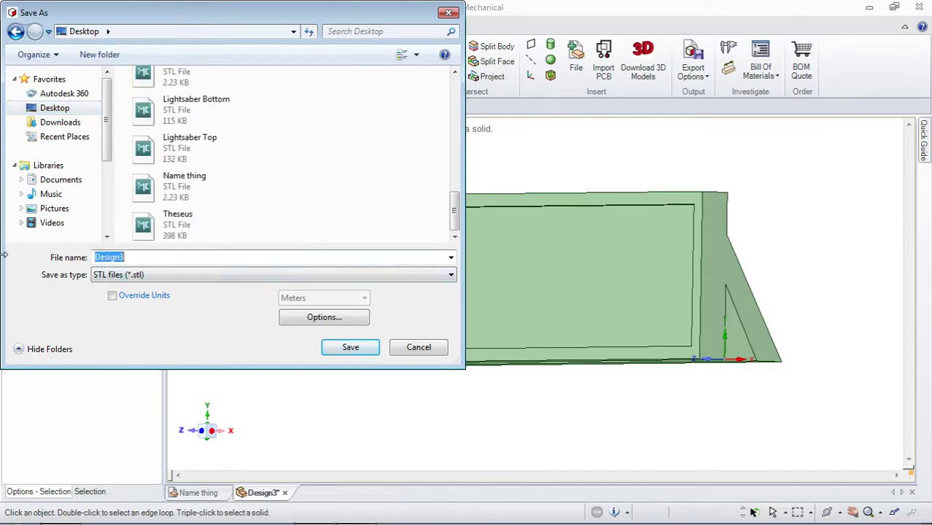
pyautogui.write('N')
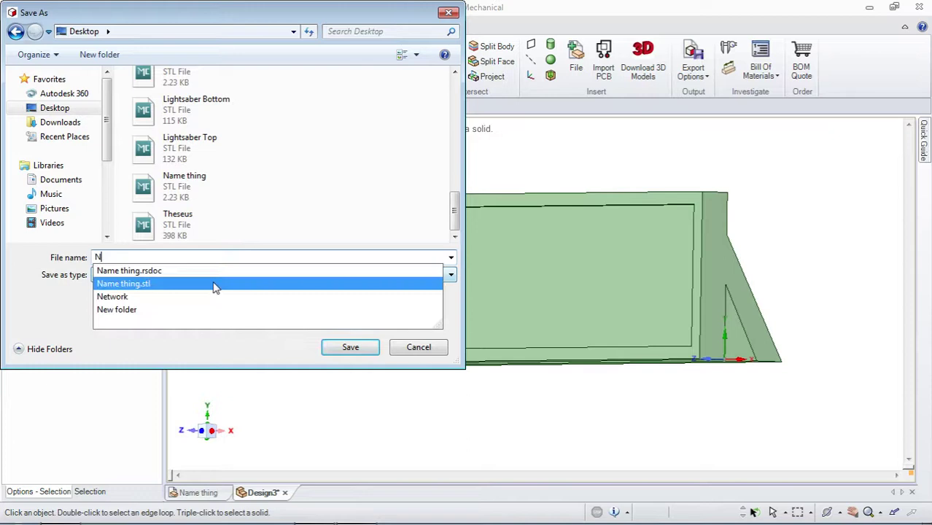
pyautogui.write('ame Thing Tru')
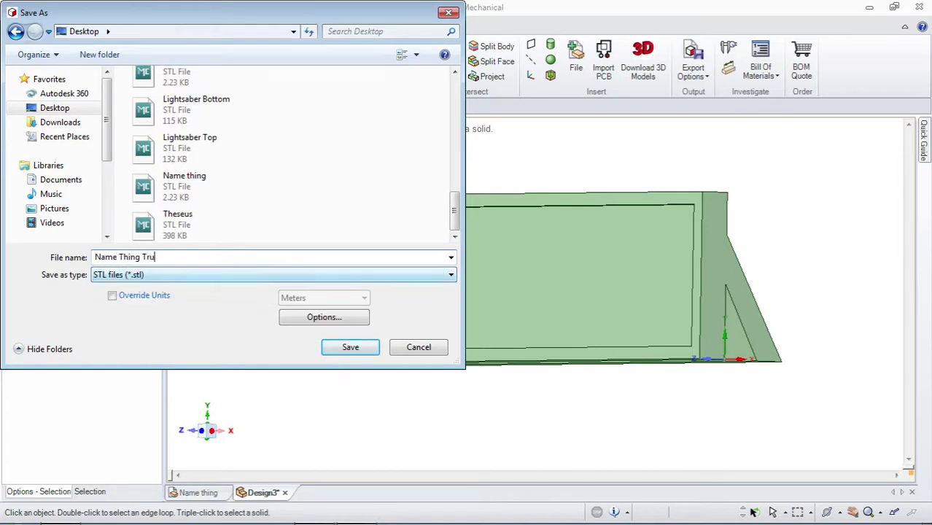
pyautogui.press('Return')
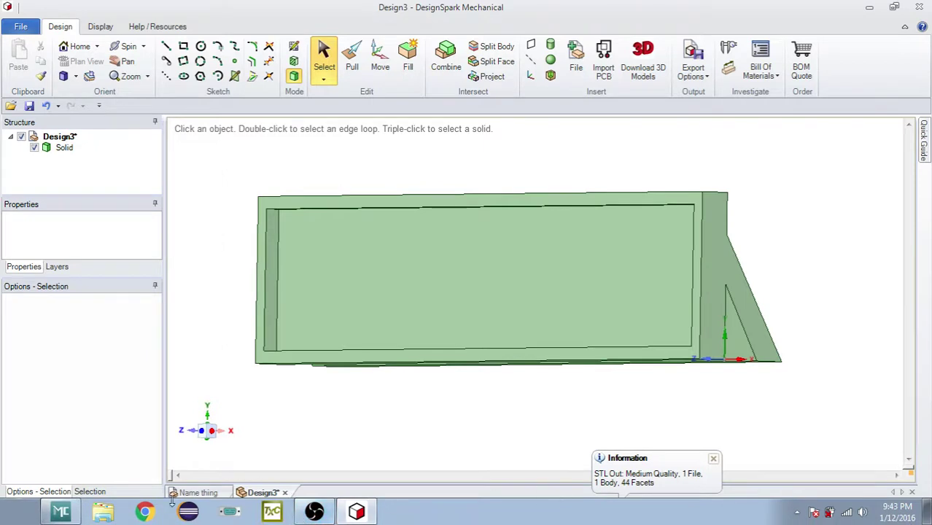
# Step: Switch to MatterControl and remove the old Name Thing entry from the queue
pyautogui.click(60, 511)
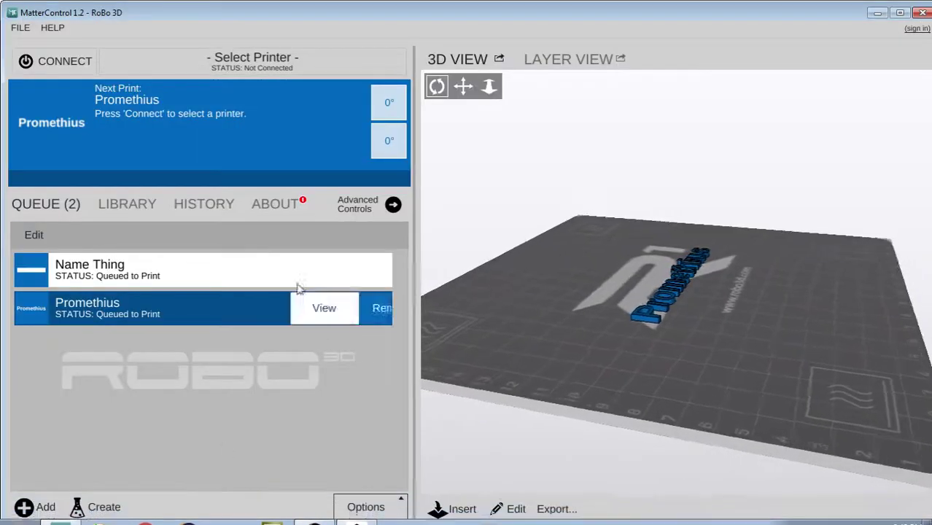
pyautogui.moveTo(315, 355)
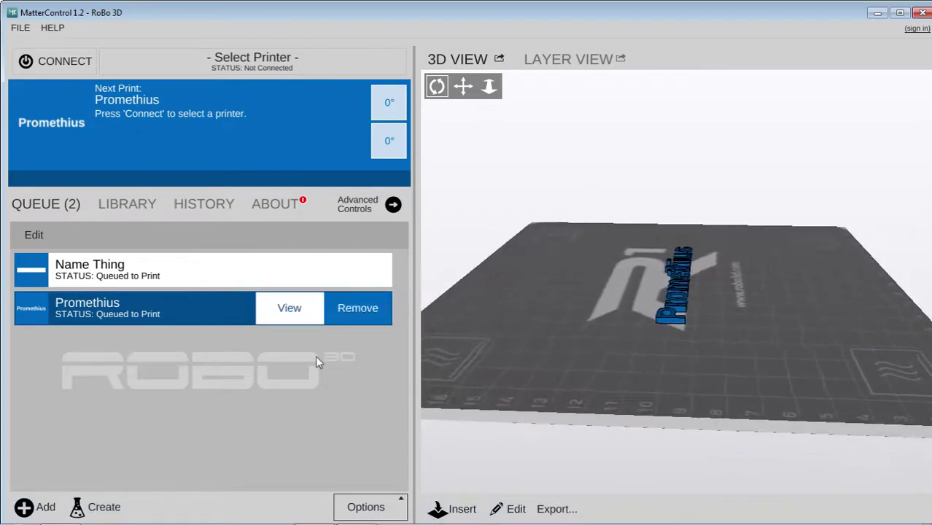
pyautogui.click(355, 309)
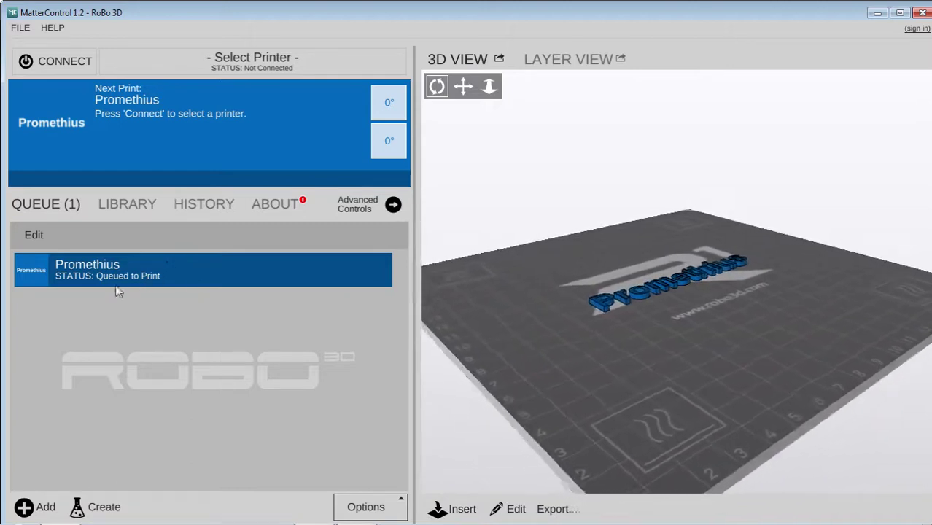
# Step: Export the Promethius model as an STL to the Desktop
pyautogui.moveTo(115, 512)
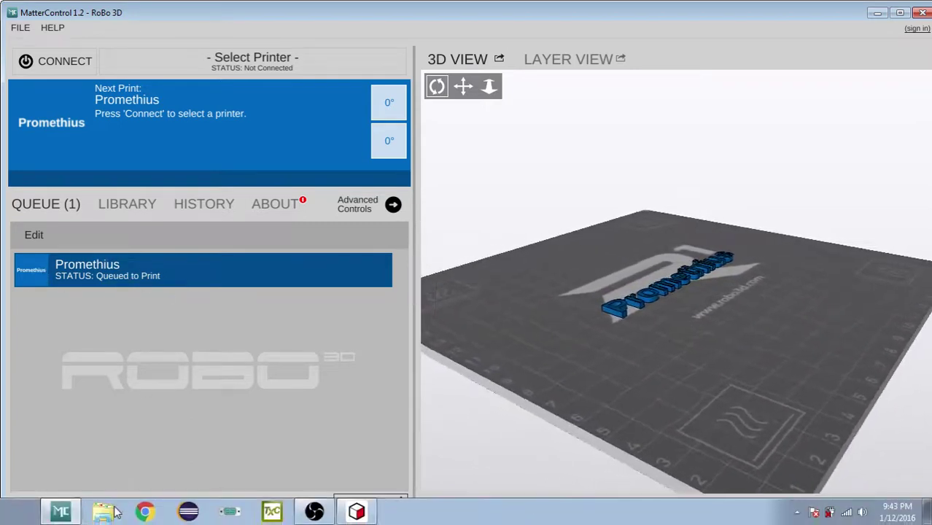
pyautogui.moveTo(175, 274)
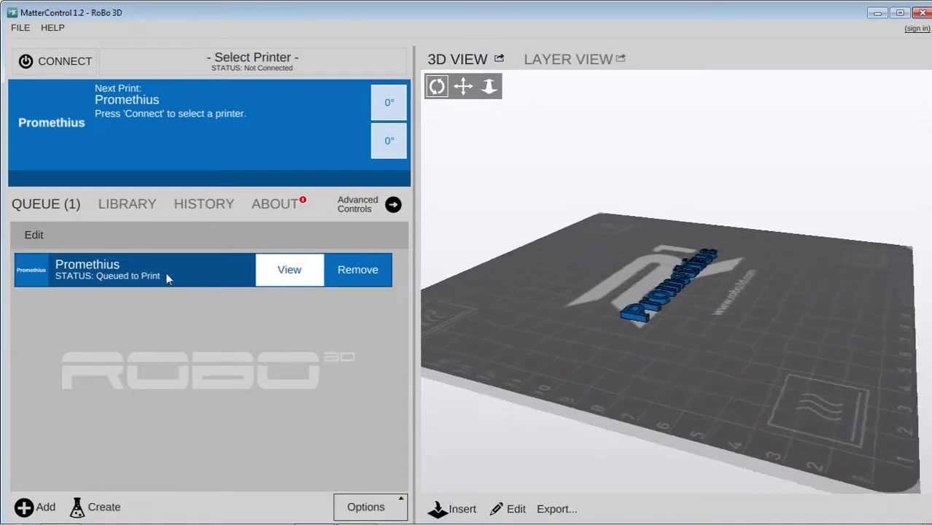
pyautogui.click(554, 509)
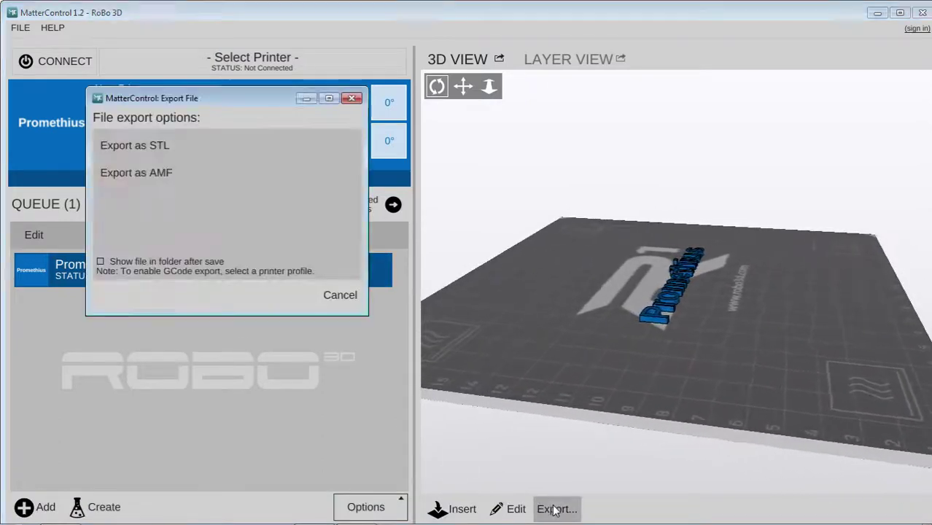
pyautogui.click(150, 144)
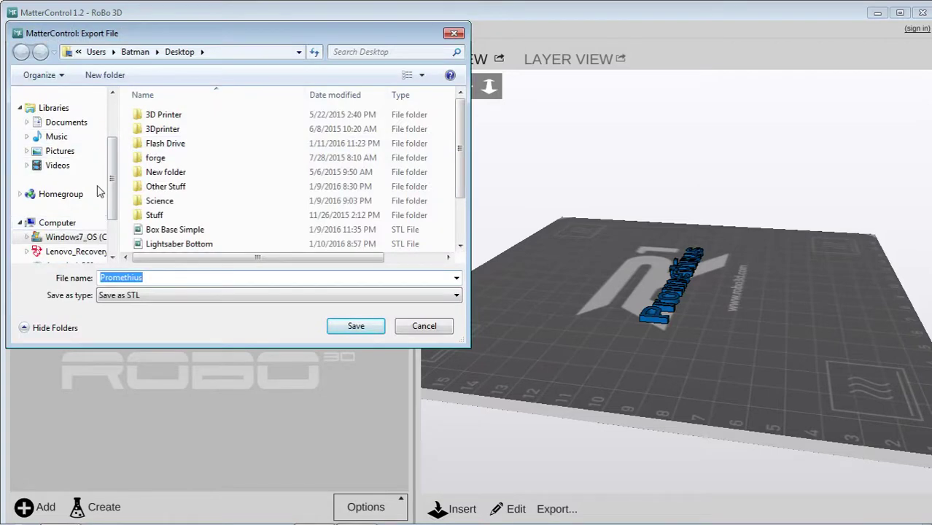
pyautogui.scroll(-1, 108, 199)
pyautogui.scroll(3, 101, 169)
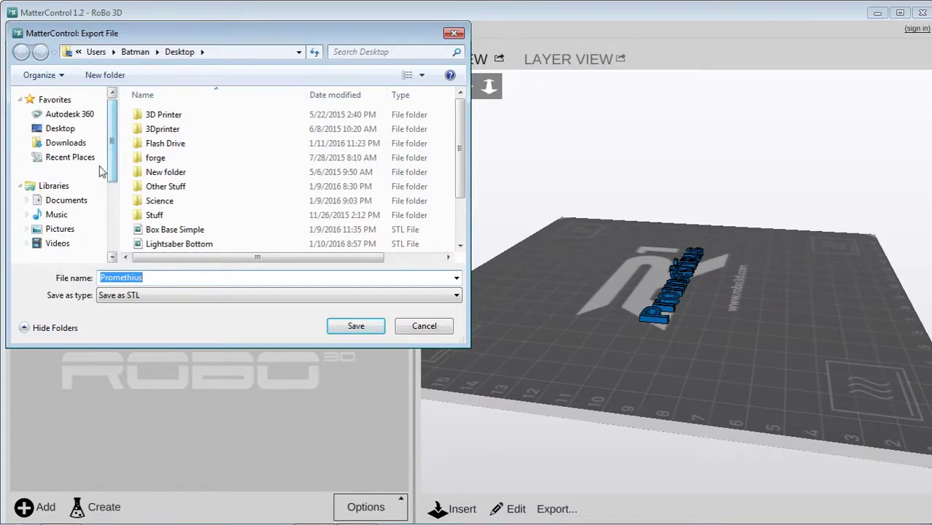
pyautogui.click(57, 129)
pyautogui.click(195, 276)
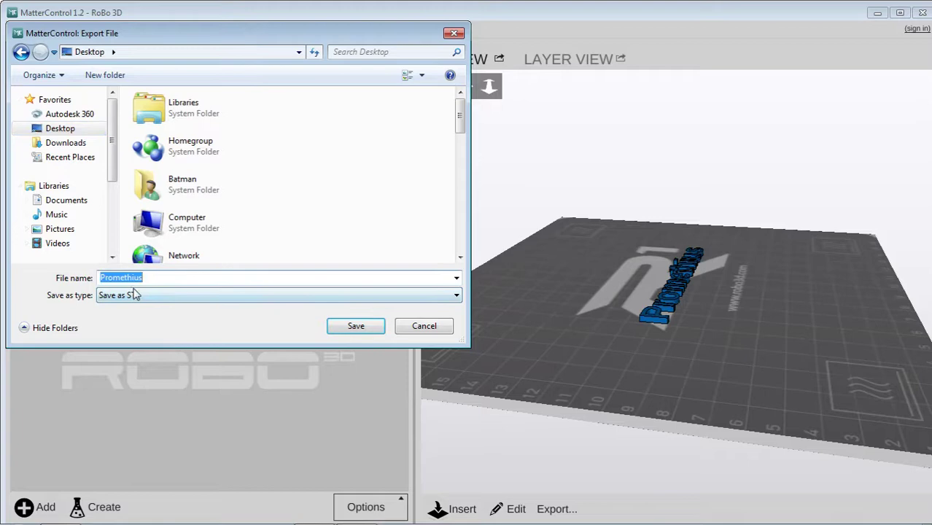
pyautogui.click(331, 327)
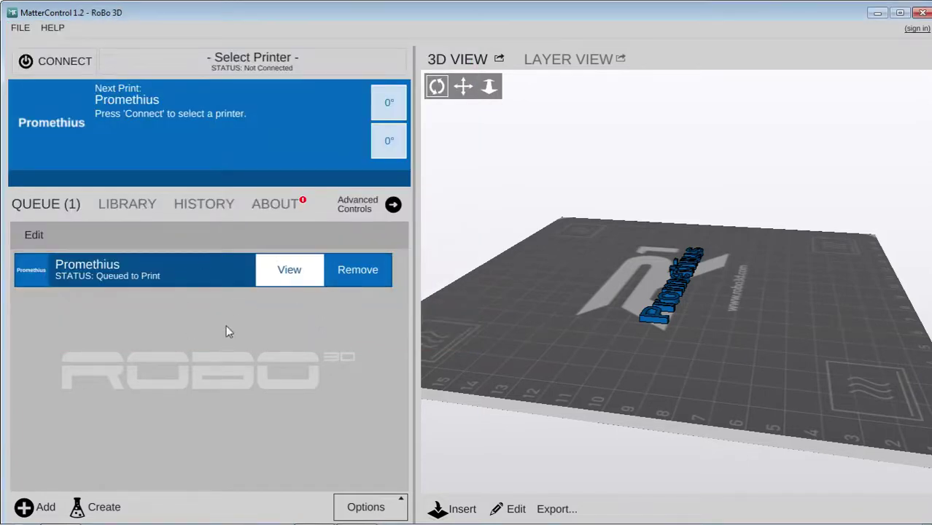
# Step: Remove Promethius from the queue and add Name Thing True from the Desktop
pyautogui.click(341, 270)
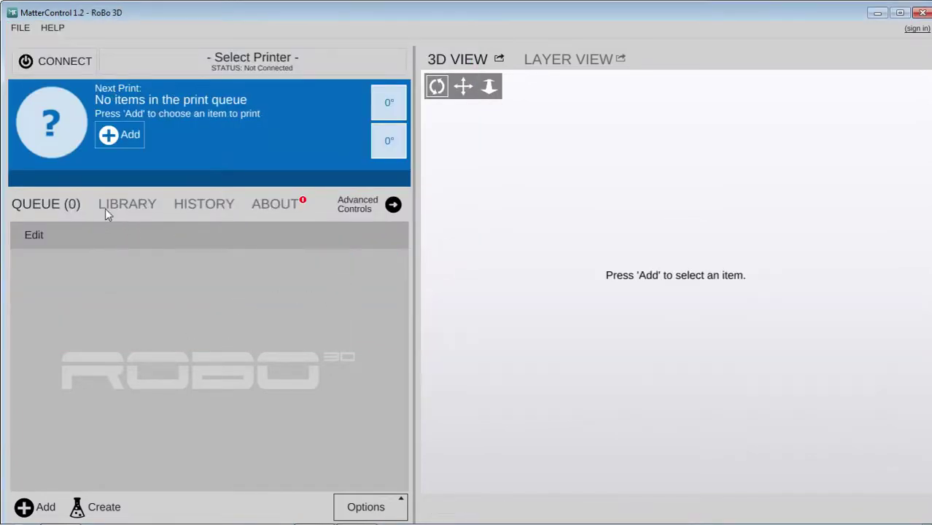
pyautogui.click(121, 137)
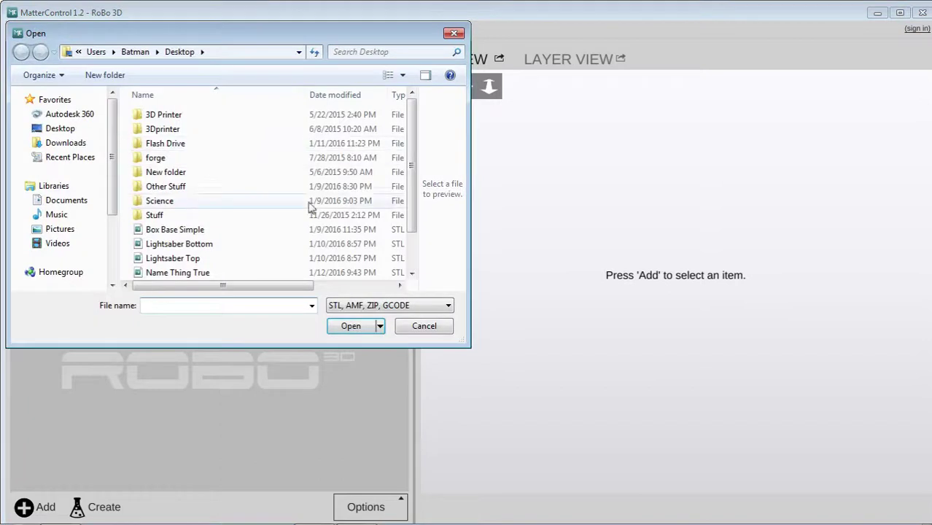
pyautogui.click(216, 231)
pyautogui.scroll(-1, 214, 248)
pyautogui.doubleClick(204, 232)
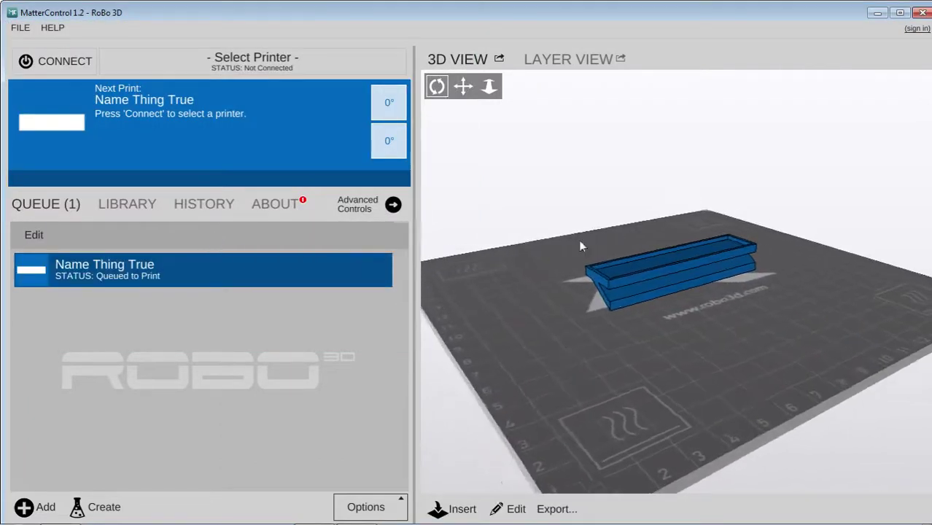
# Step: Rotate the nameplate twice 45° about X and twice 45° about Y
pyautogui.click(516, 509)
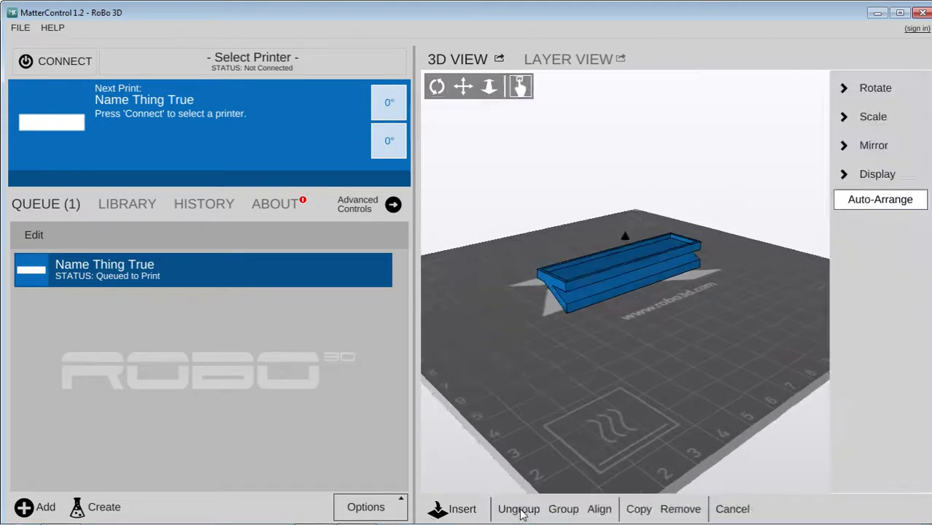
pyautogui.click(874, 93)
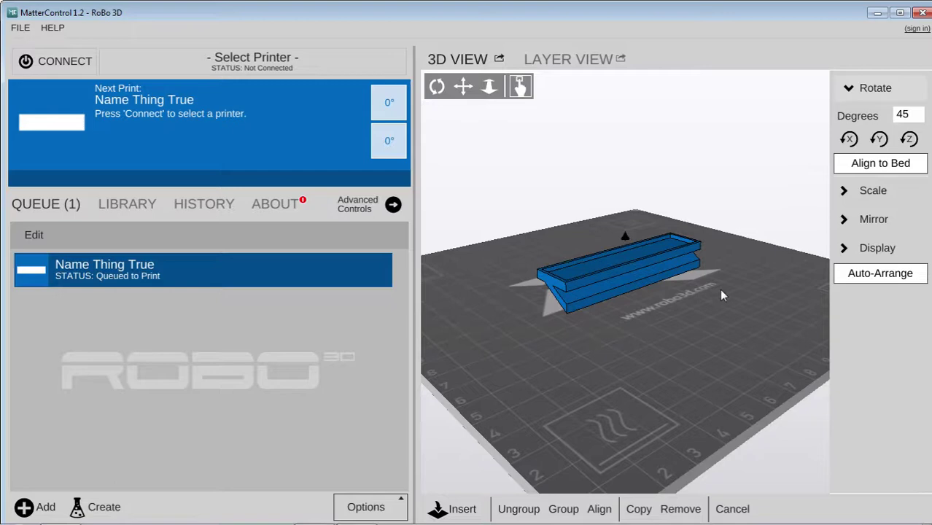
pyautogui.click(848, 139)
pyautogui.click(848, 139)
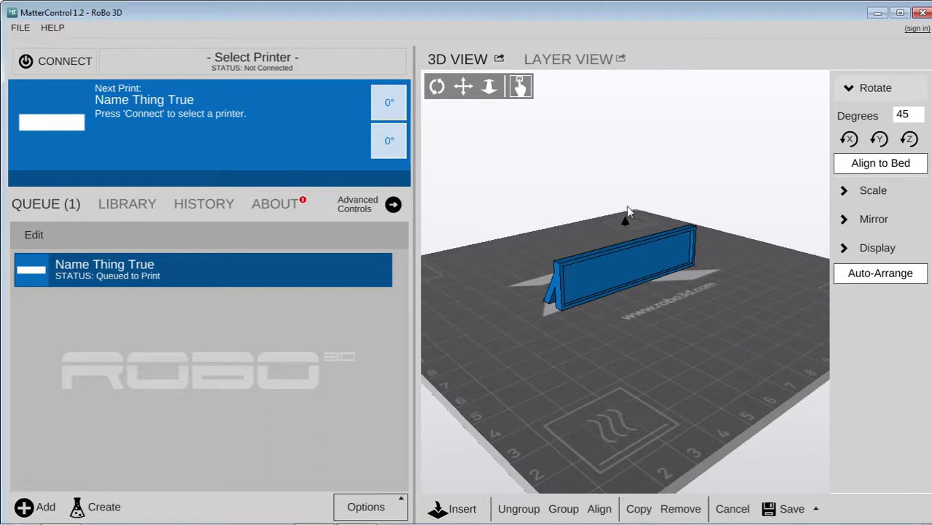
pyautogui.moveTo(613, 269); pyautogui.dragTo(646, 270, button='right')
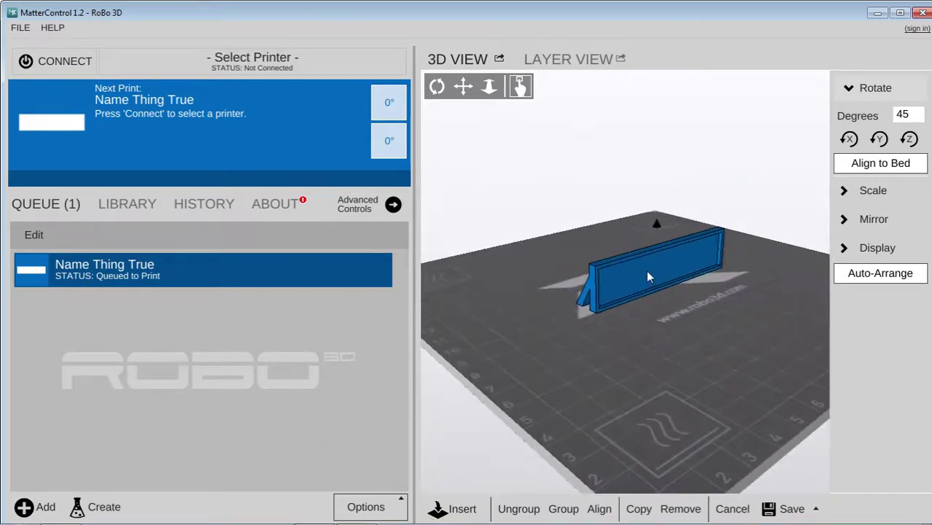
pyautogui.click(878, 140)
pyautogui.click(878, 140)
# Step: Turn the nameplate through four more 45° steps, checking it from a low front angle
pyautogui.moveTo(631, 132); pyautogui.dragTo(456, 110, button='right')
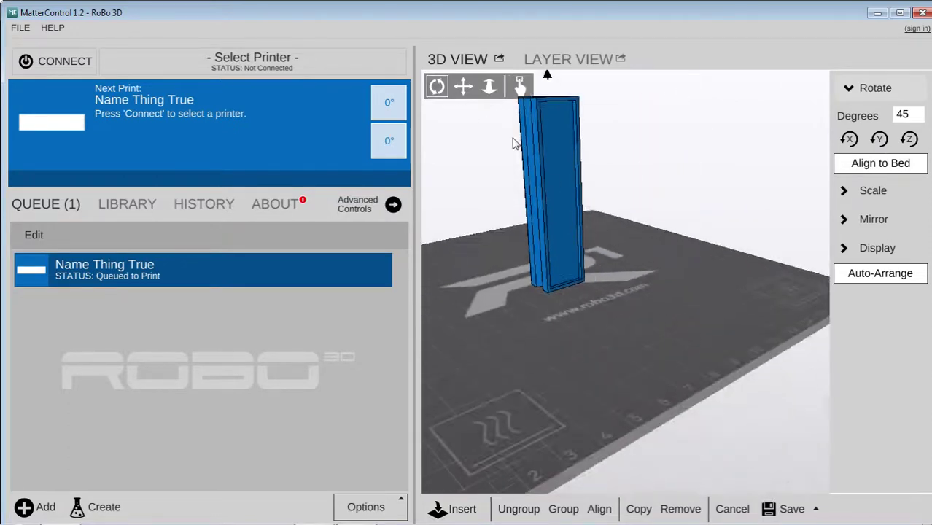
pyautogui.moveTo(513, 143); pyautogui.dragTo(707, 352, button='right')
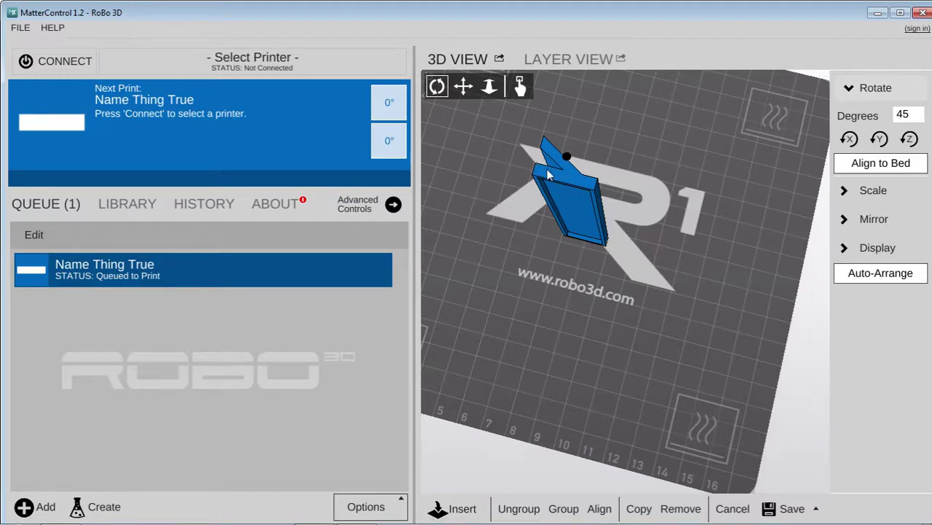
pyautogui.click(873, 140)
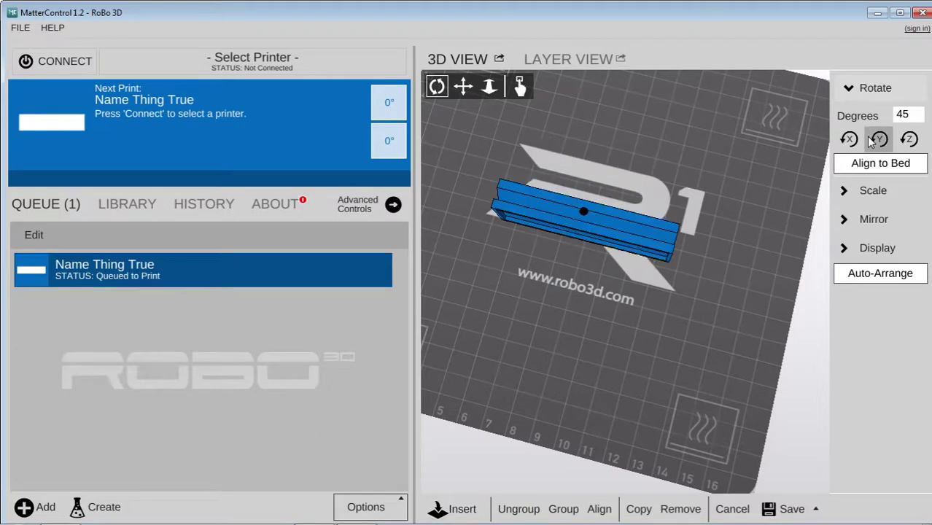
pyautogui.click(872, 140)
pyautogui.click(872, 140)
pyautogui.click(872, 140)
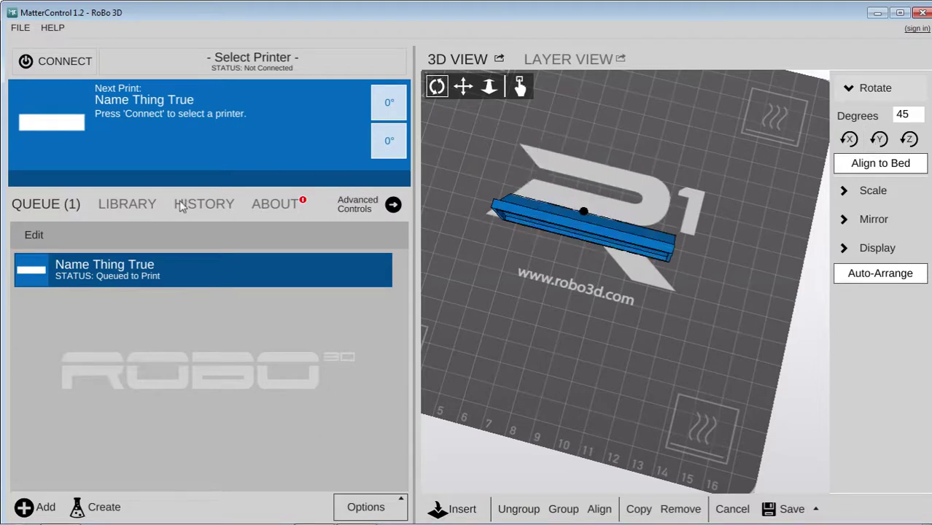
pyautogui.moveTo(639, 288); pyautogui.dragTo(656, 202)
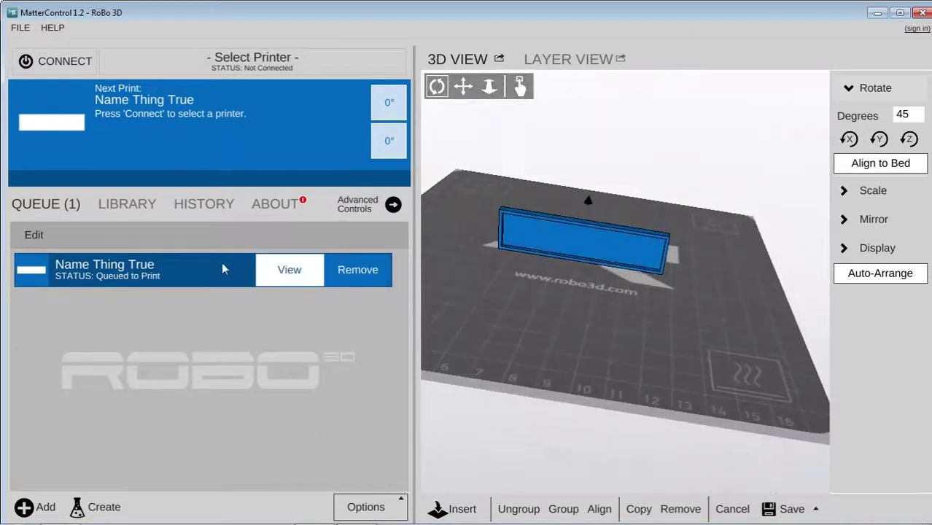
# Step: Insert the Promethius text model and move it in front of the plaque
pyautogui.click(462, 511)
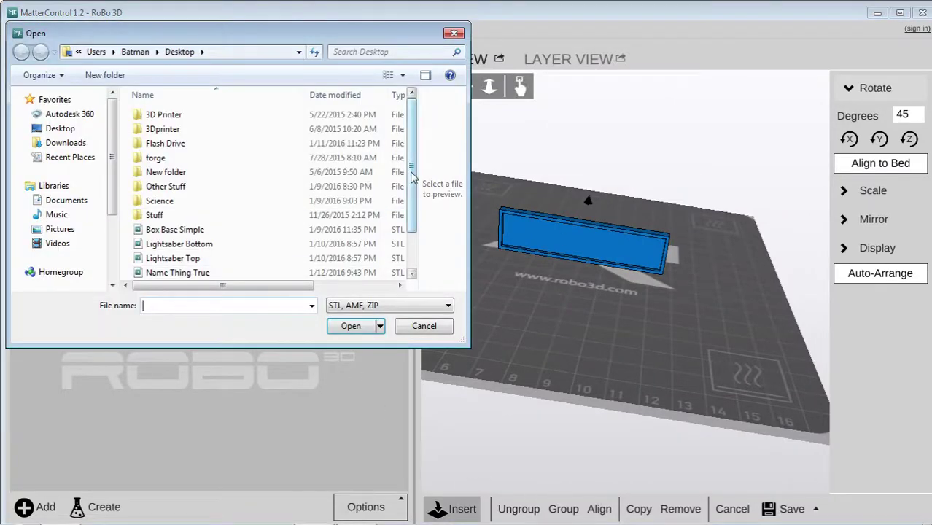
pyautogui.scroll(-1, 332, 268)
pyautogui.doubleClick(198, 259)
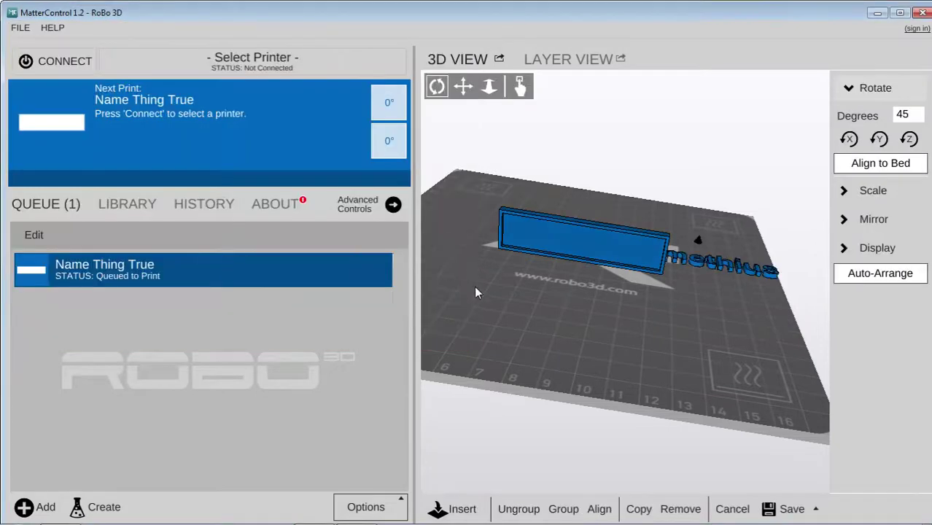
pyautogui.moveTo(718, 263)
pyautogui.mouseDown()
pyautogui.moveTo(683, 283)
pyautogui.moveTo(702, 272)
pyautogui.mouseUp()
pyautogui.click(519, 86)
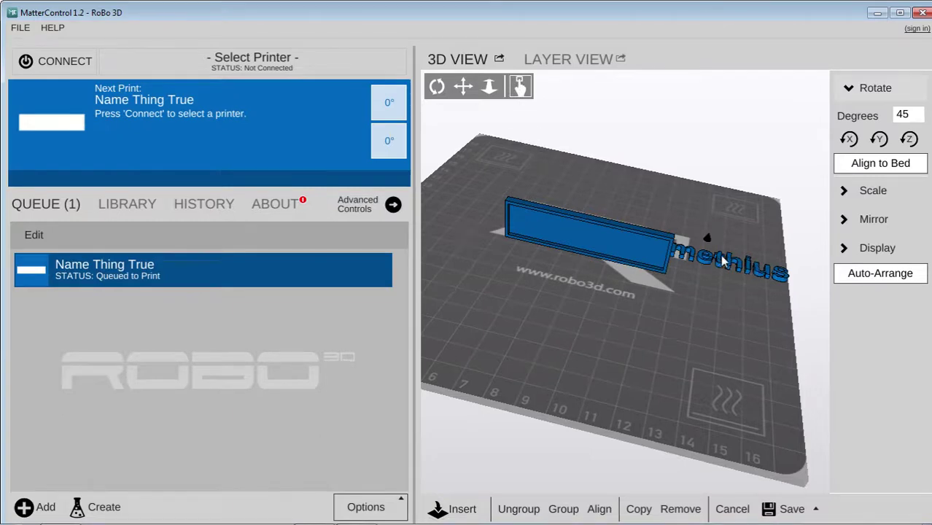
pyautogui.moveTo(722, 261); pyautogui.dragTo(602, 276)
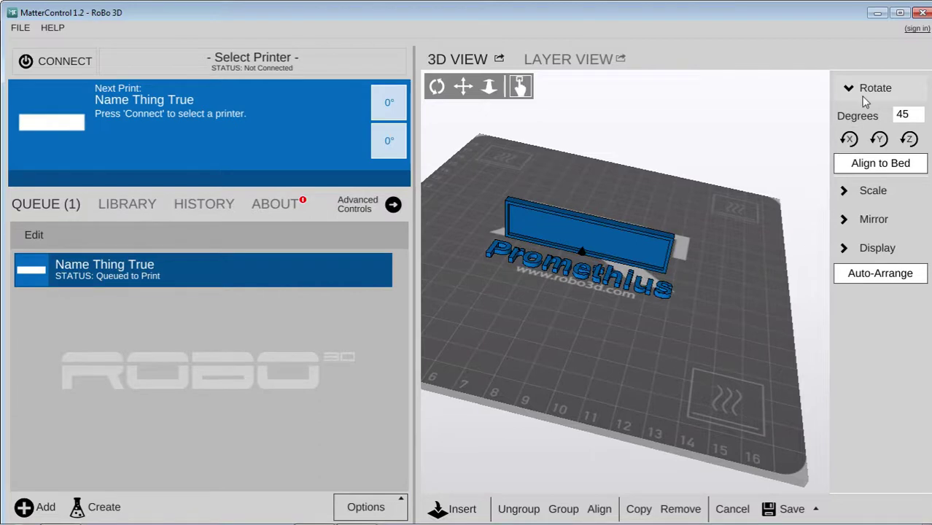
# Step: Scale the text to a 0.80 ratio (69.03 × 9.40 × 2.20)
pyautogui.click(861, 196)
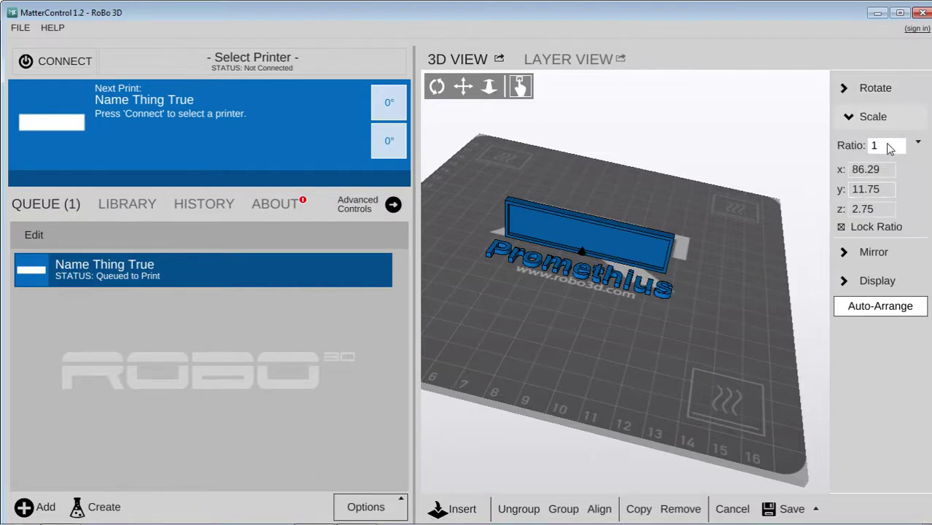
pyautogui.click(871, 148)
pyautogui.write('.')
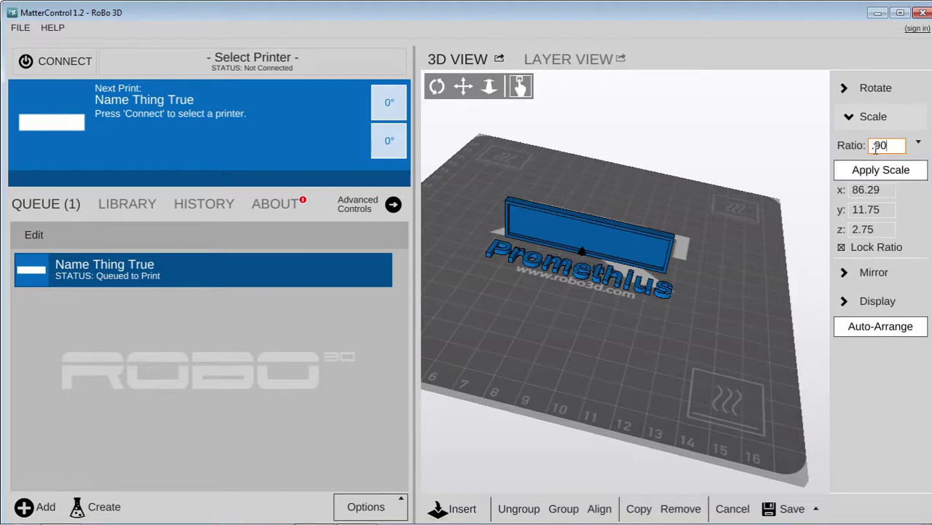
pyautogui.write('95')
pyautogui.press('Return')
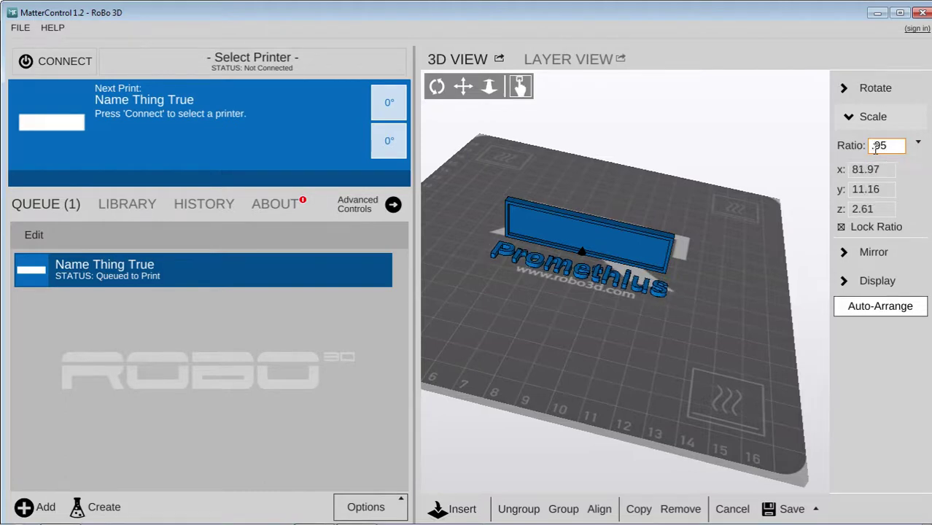
pyautogui.press('BackSpace')
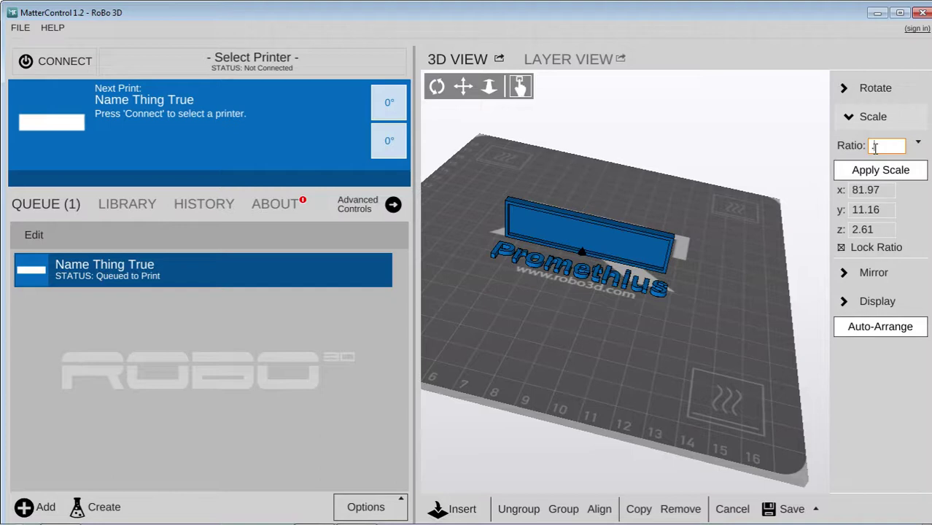
pyautogui.write('80')
pyautogui.press('Return')
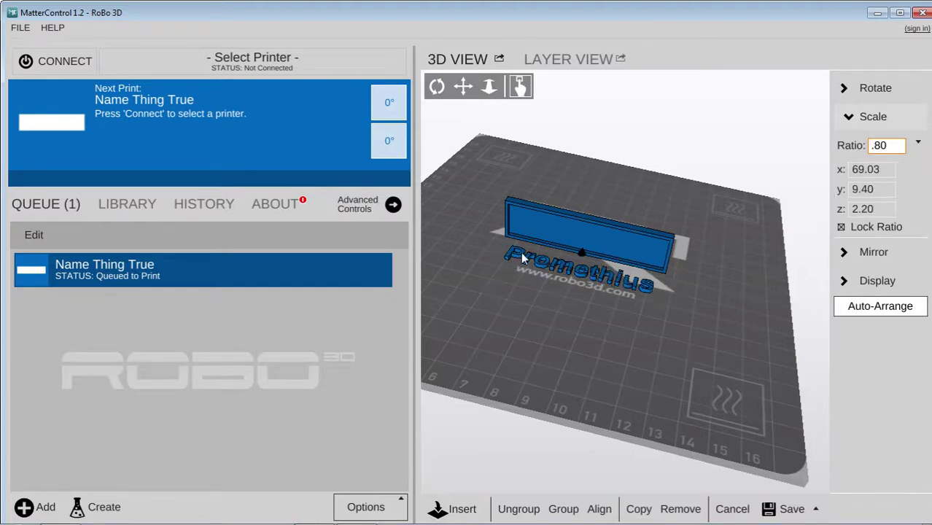
pyautogui.scroll(3, 522, 278)
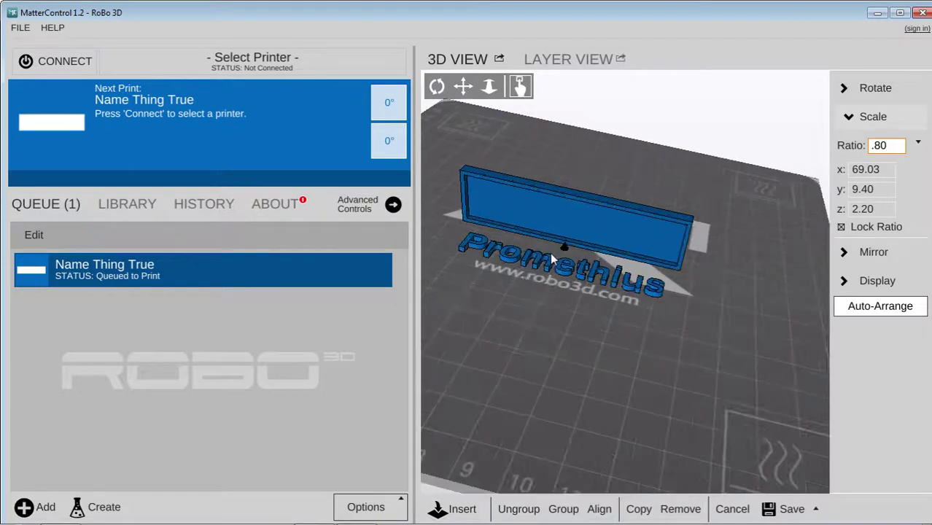
# Step: Tilt the text 45° about X and move it into the plaque's recessed face
pyautogui.click(875, 89)
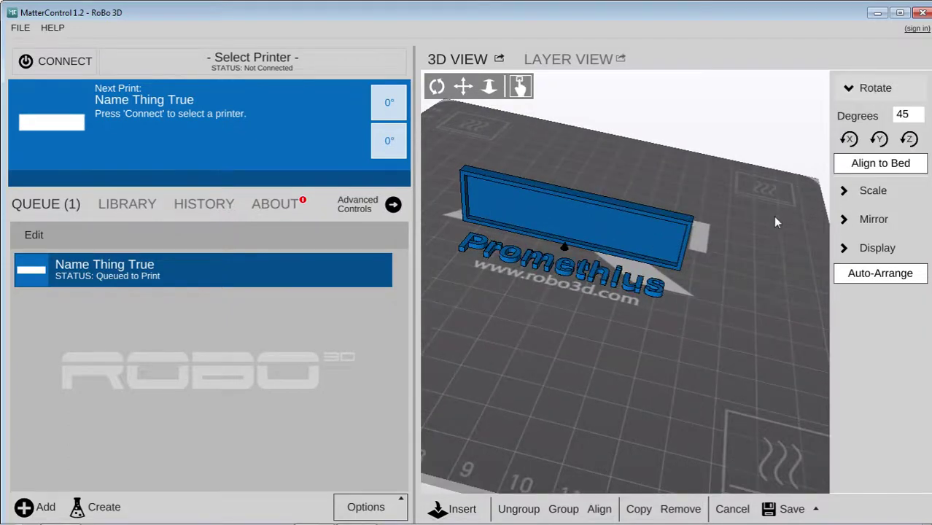
pyautogui.click(850, 140)
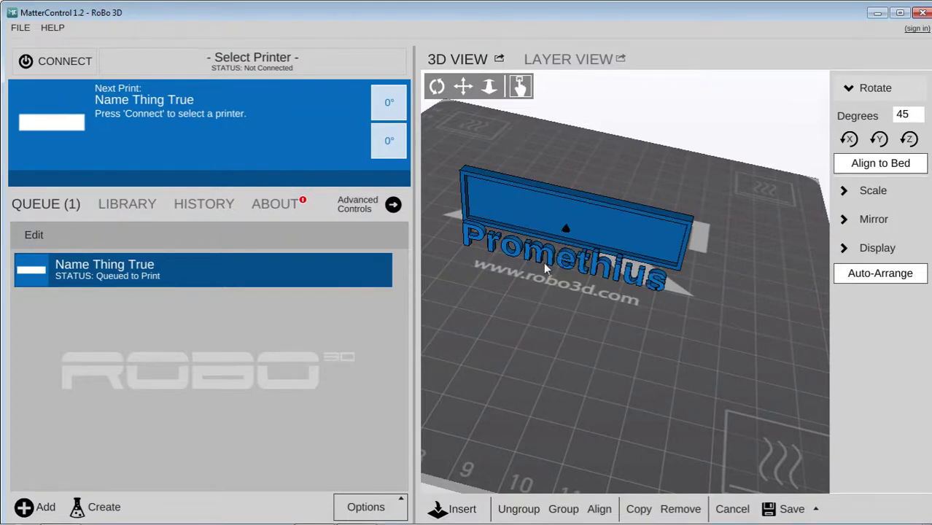
pyautogui.moveTo(552, 261); pyautogui.dragTo(560, 235)
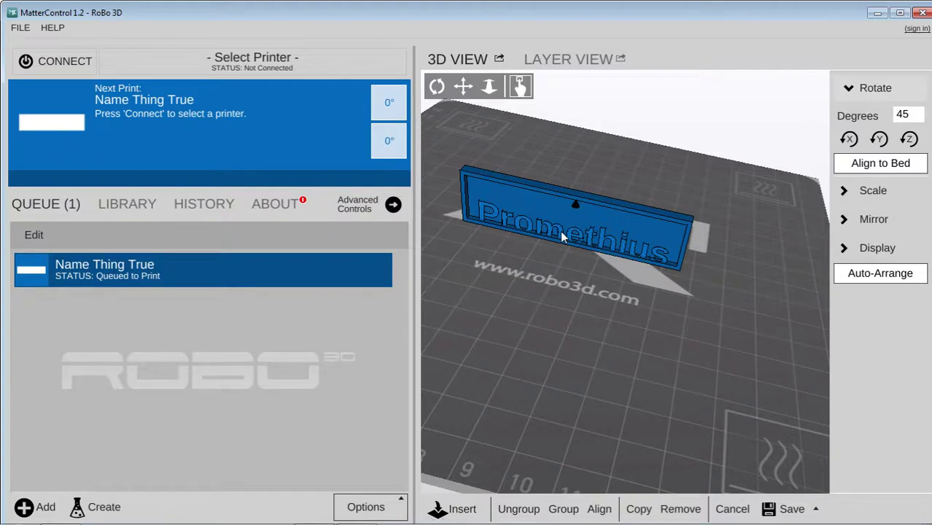
pyautogui.scroll(8, 562, 237)
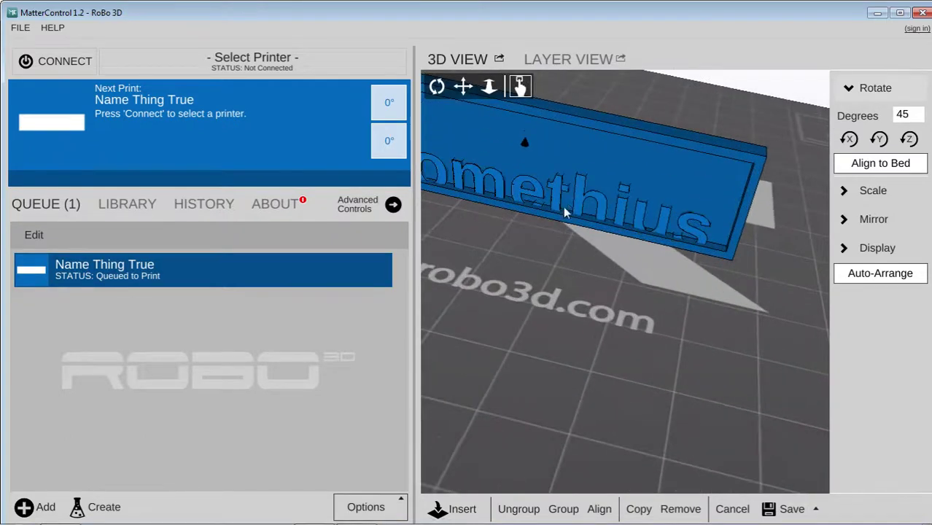
pyautogui.moveTo(565, 169); pyautogui.dragTo(565, 171)
pyautogui.moveTo(559, 177); pyautogui.dragTo(522, 149, button='right')
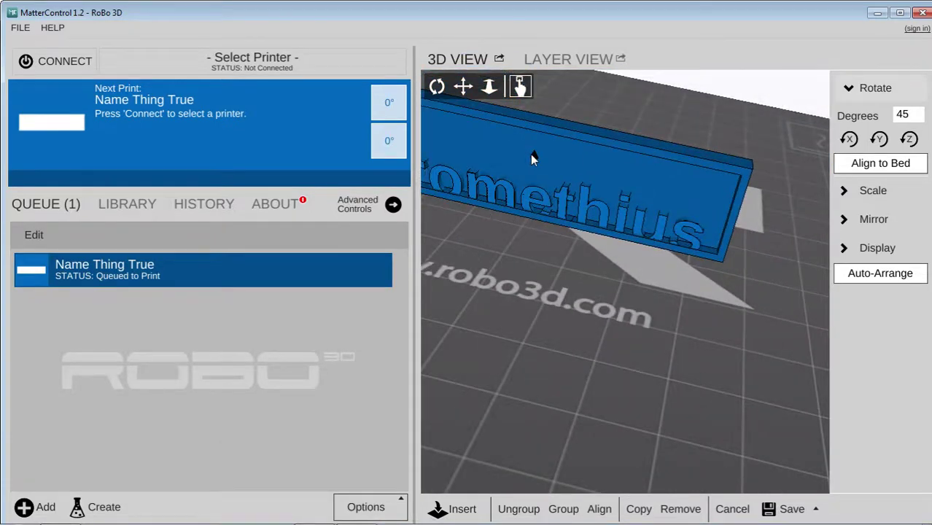
pyautogui.moveTo(530, 154); pyautogui.dragTo(532, 120)
# Step: Zoom and pan the view to centre the plaque with the set-in text
pyautogui.scroll(2, 519, 158)
pyautogui.scroll(-6, 510, 170)
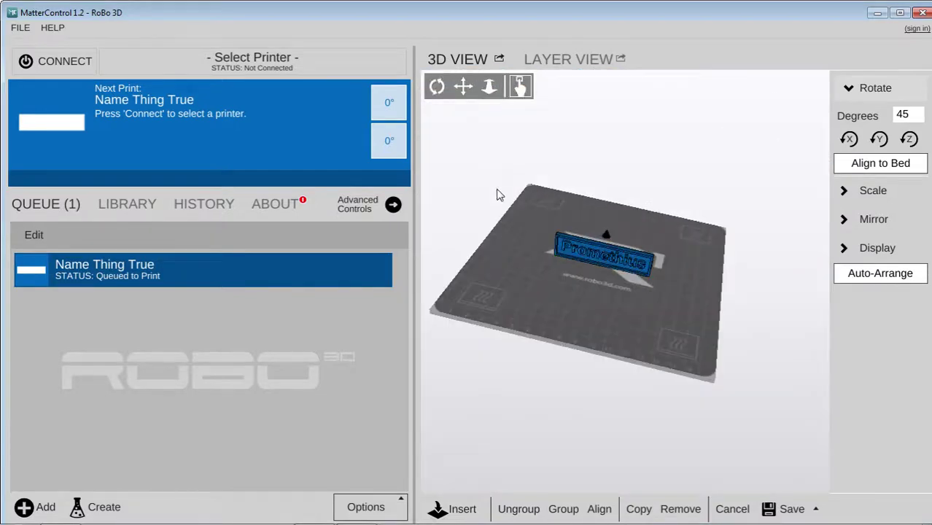
pyautogui.scroll(5, 604, 244)
pyautogui.scroll(-2, 462, 182)
pyautogui.scroll(4, 464, 178)
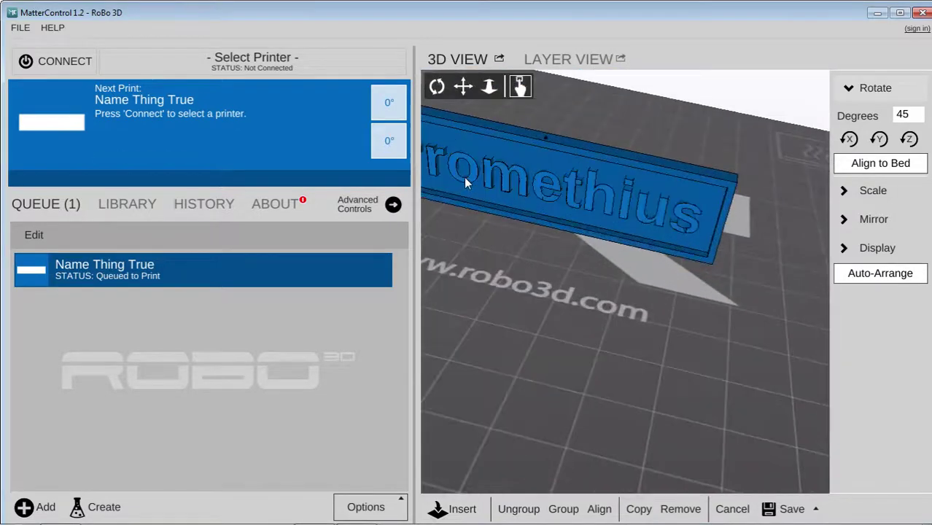
pyautogui.scroll(-4, 464, 177)
pyautogui.click(463, 86)
pyautogui.moveTo(472, 122); pyautogui.dragTo(548, 144)
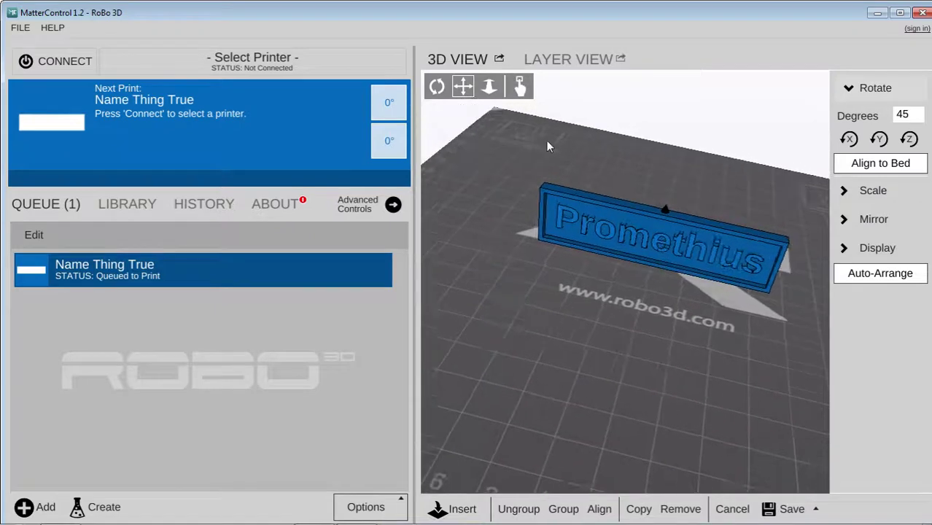
pyautogui.scroll(-2, 706, 252)
pyautogui.scroll(4, 706, 252)
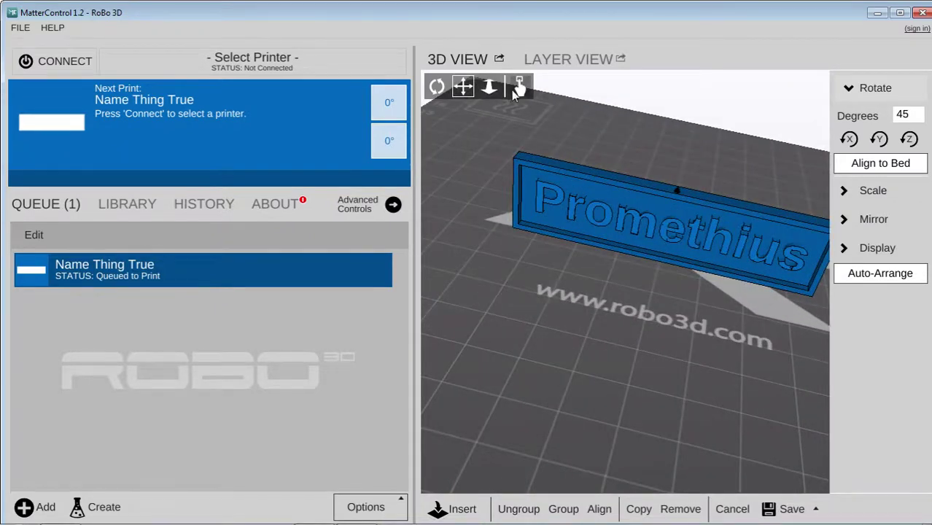
# Step: Orbit around the plaque to check the text, then save the plate
pyautogui.click(436, 86)
pyautogui.moveTo(682, 290); pyautogui.dragTo(703, 252)
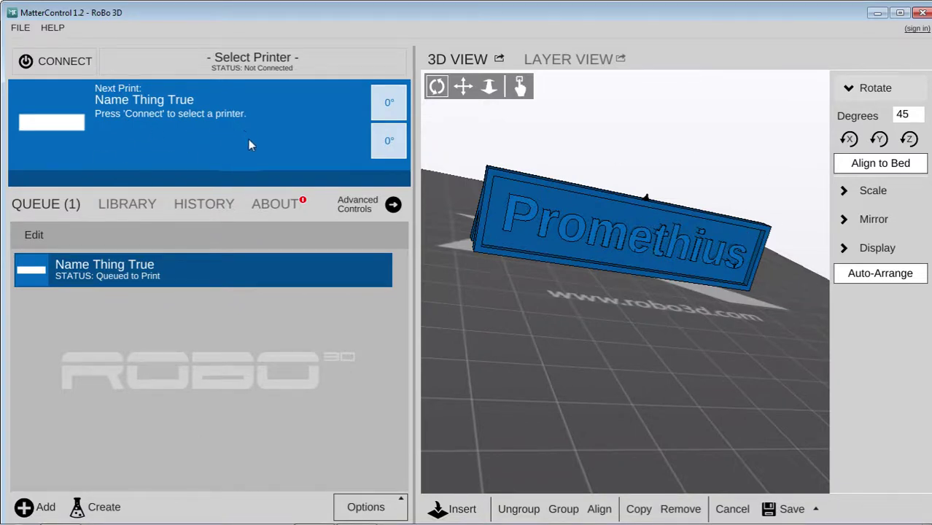
pyautogui.moveTo(587, 226); pyautogui.dragTo(677, 256)
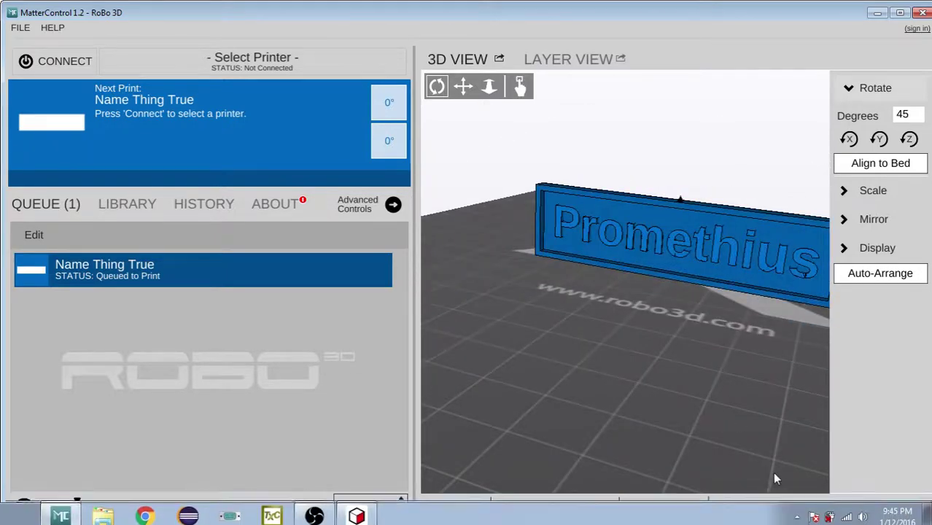
pyautogui.click(780, 505)
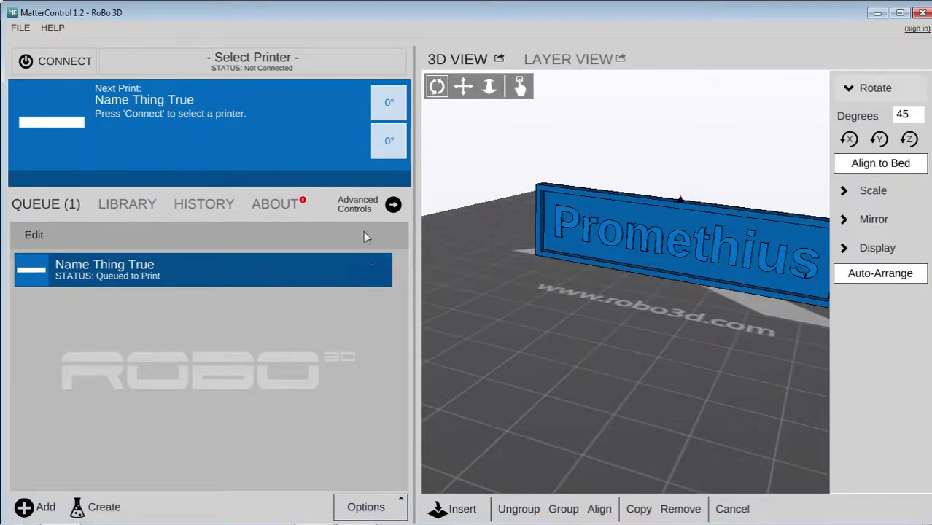
# Step: Inspect the finished nameplate and bring the OBS window to the front
pyautogui.moveTo(368, 269)
pyautogui.moveTo(515, 212); pyautogui.dragTo(666, 343)
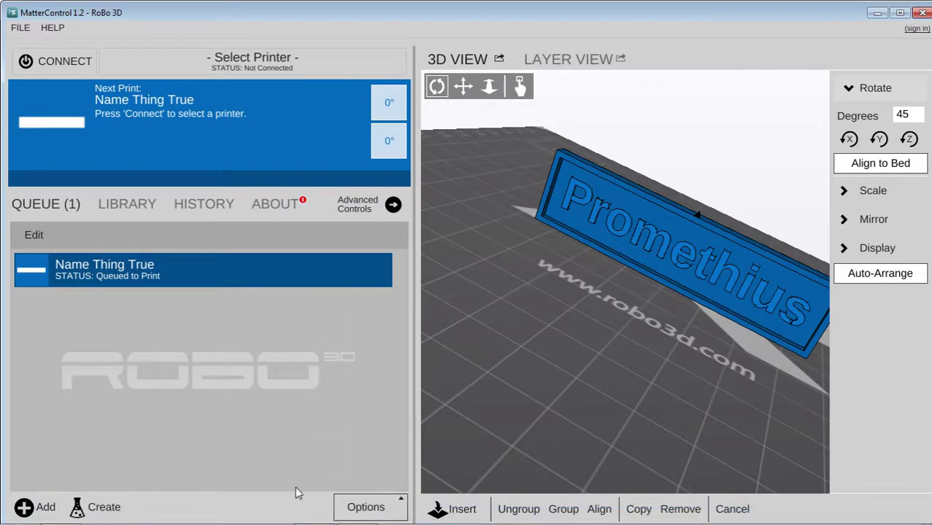
pyautogui.click(314, 512)
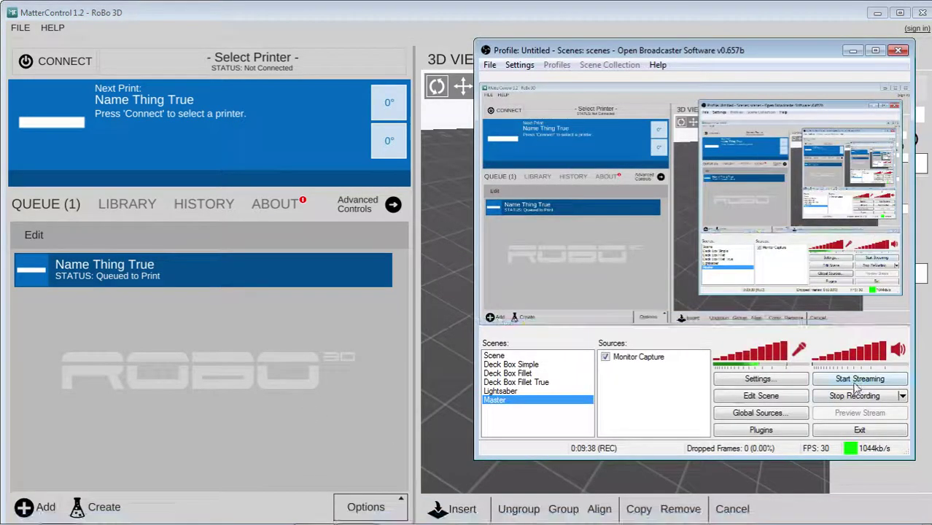